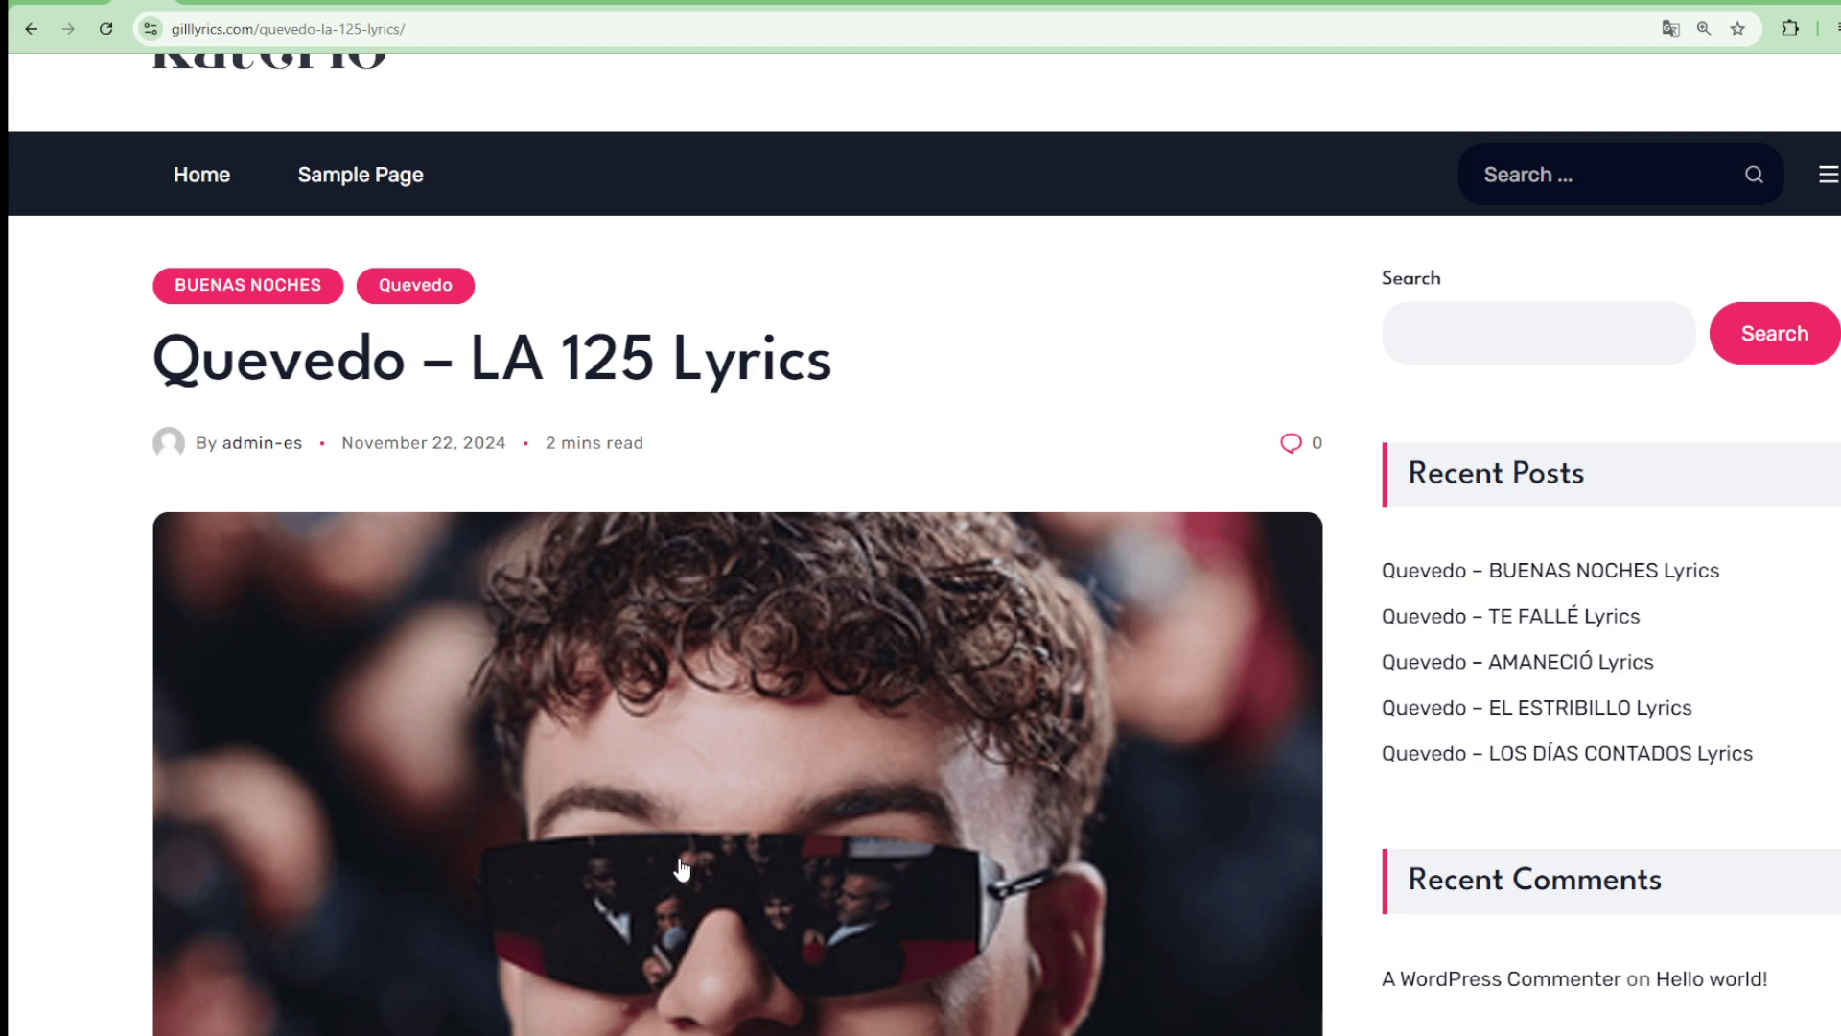
scroll(682, 869, "down", 1)
scroll(682, 863, "down", 1)
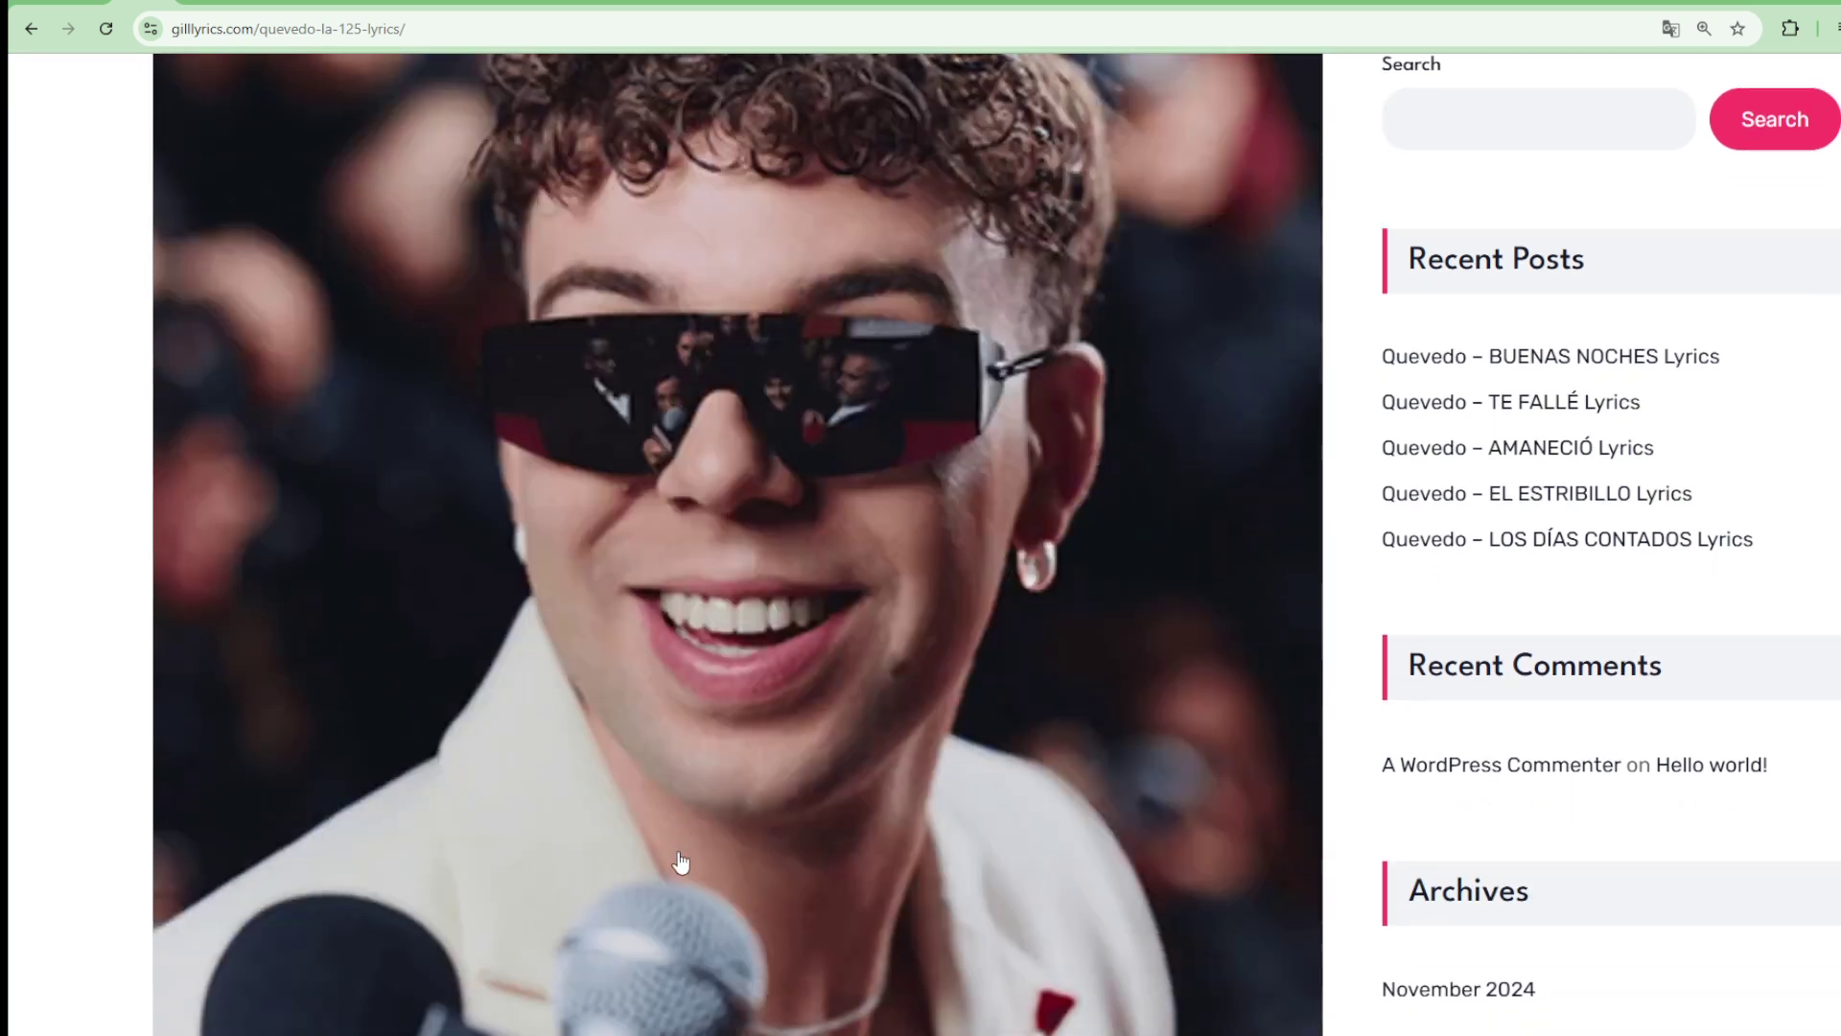
scroll(682, 863, "down", 2)
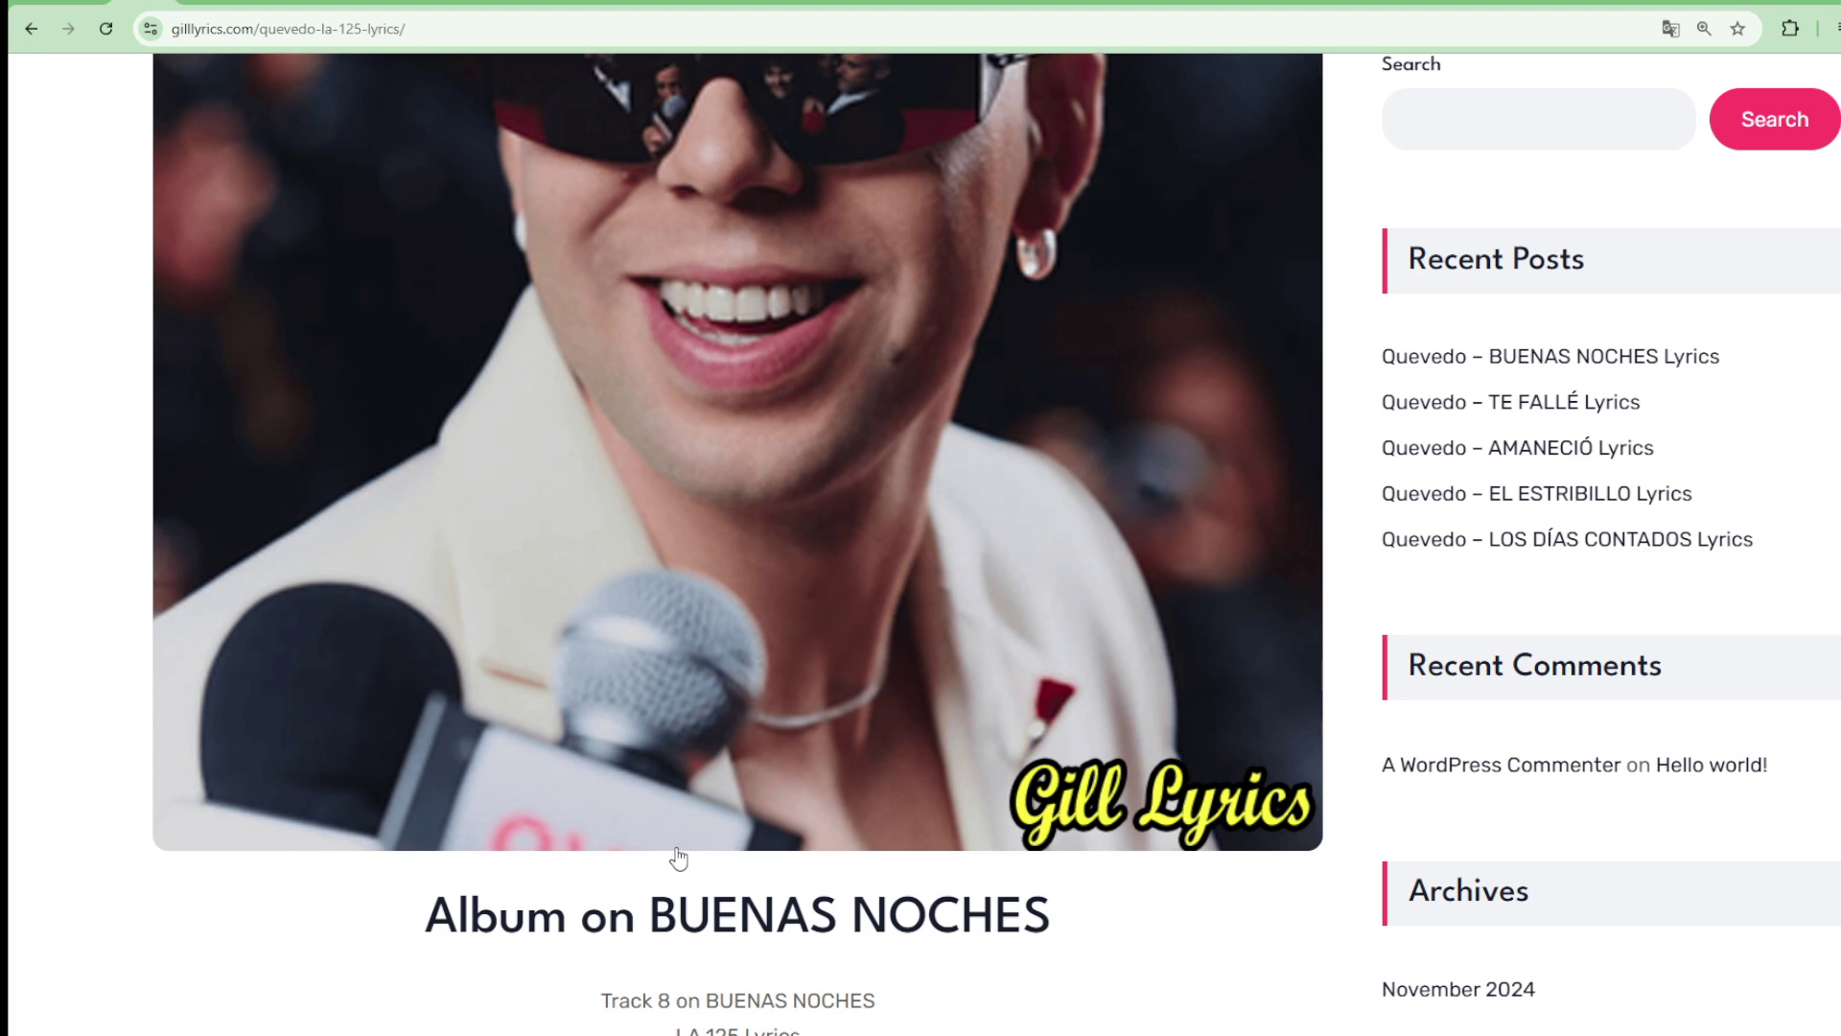
scroll(678, 857, "down", 1)
scroll(677, 858, "down", 3)
scroll(674, 845, "down", 1)
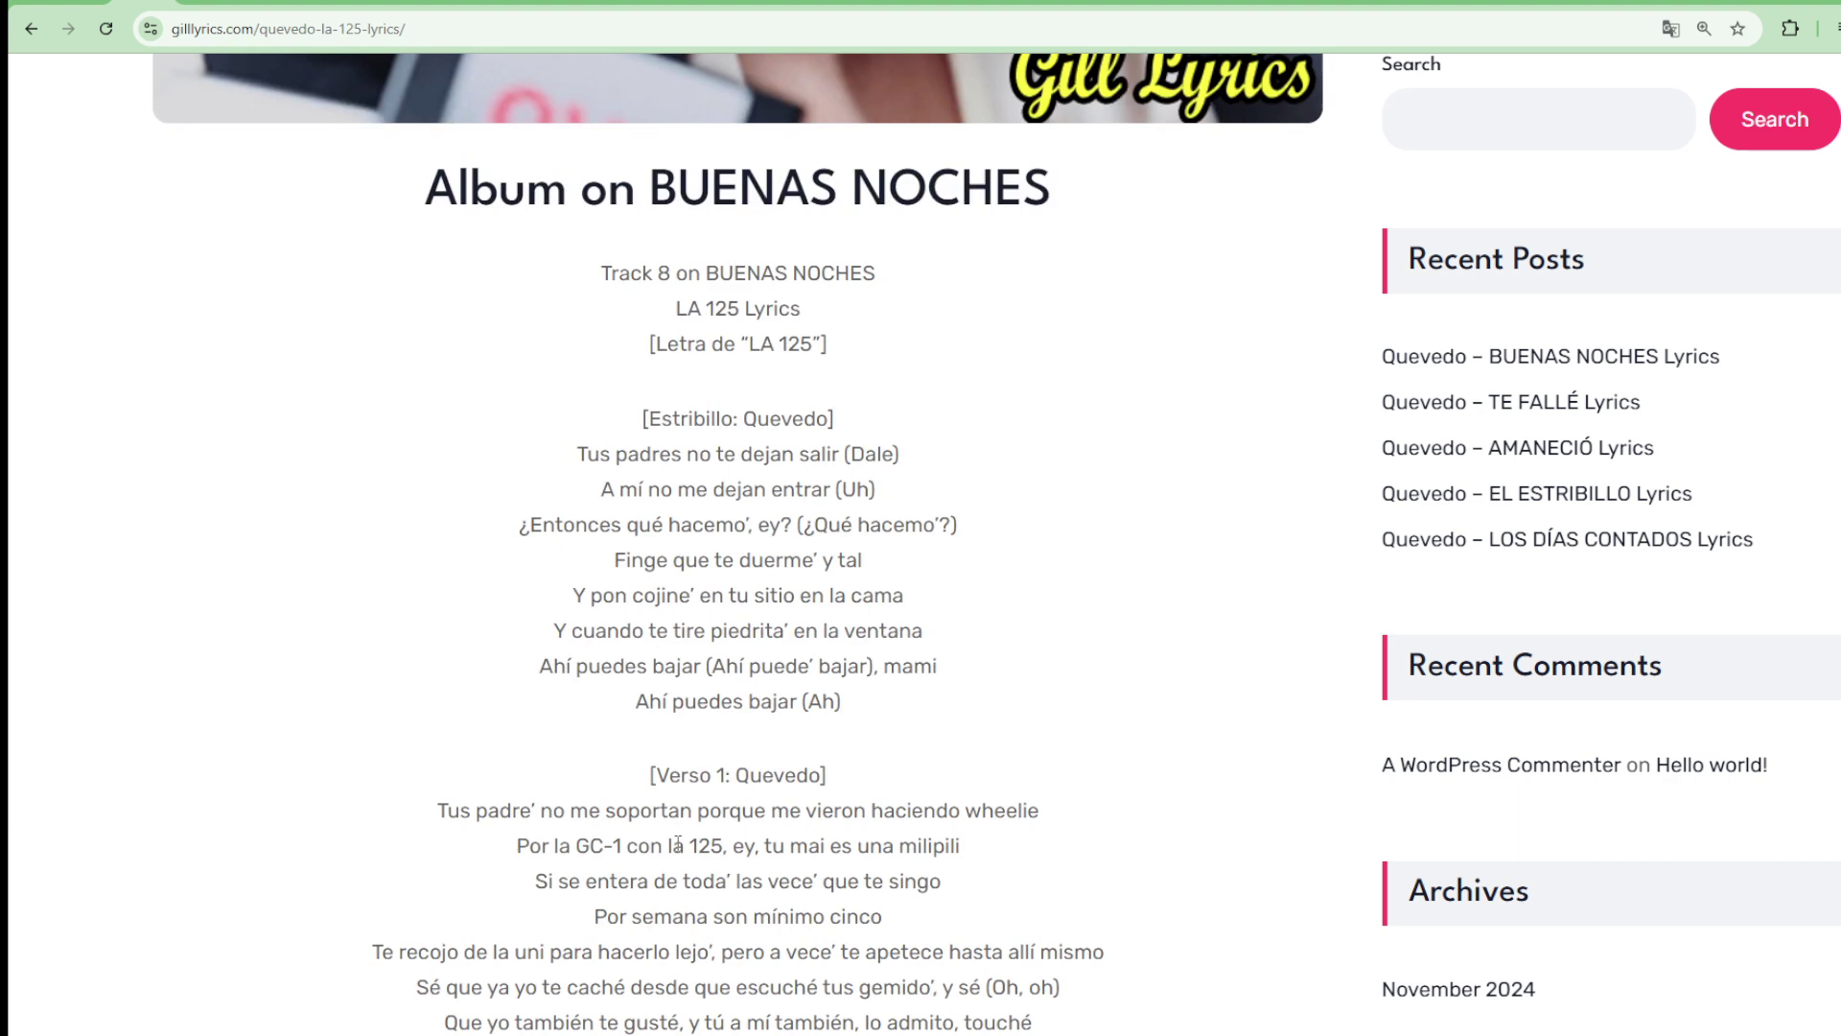
scroll(674, 844, "down", 1)
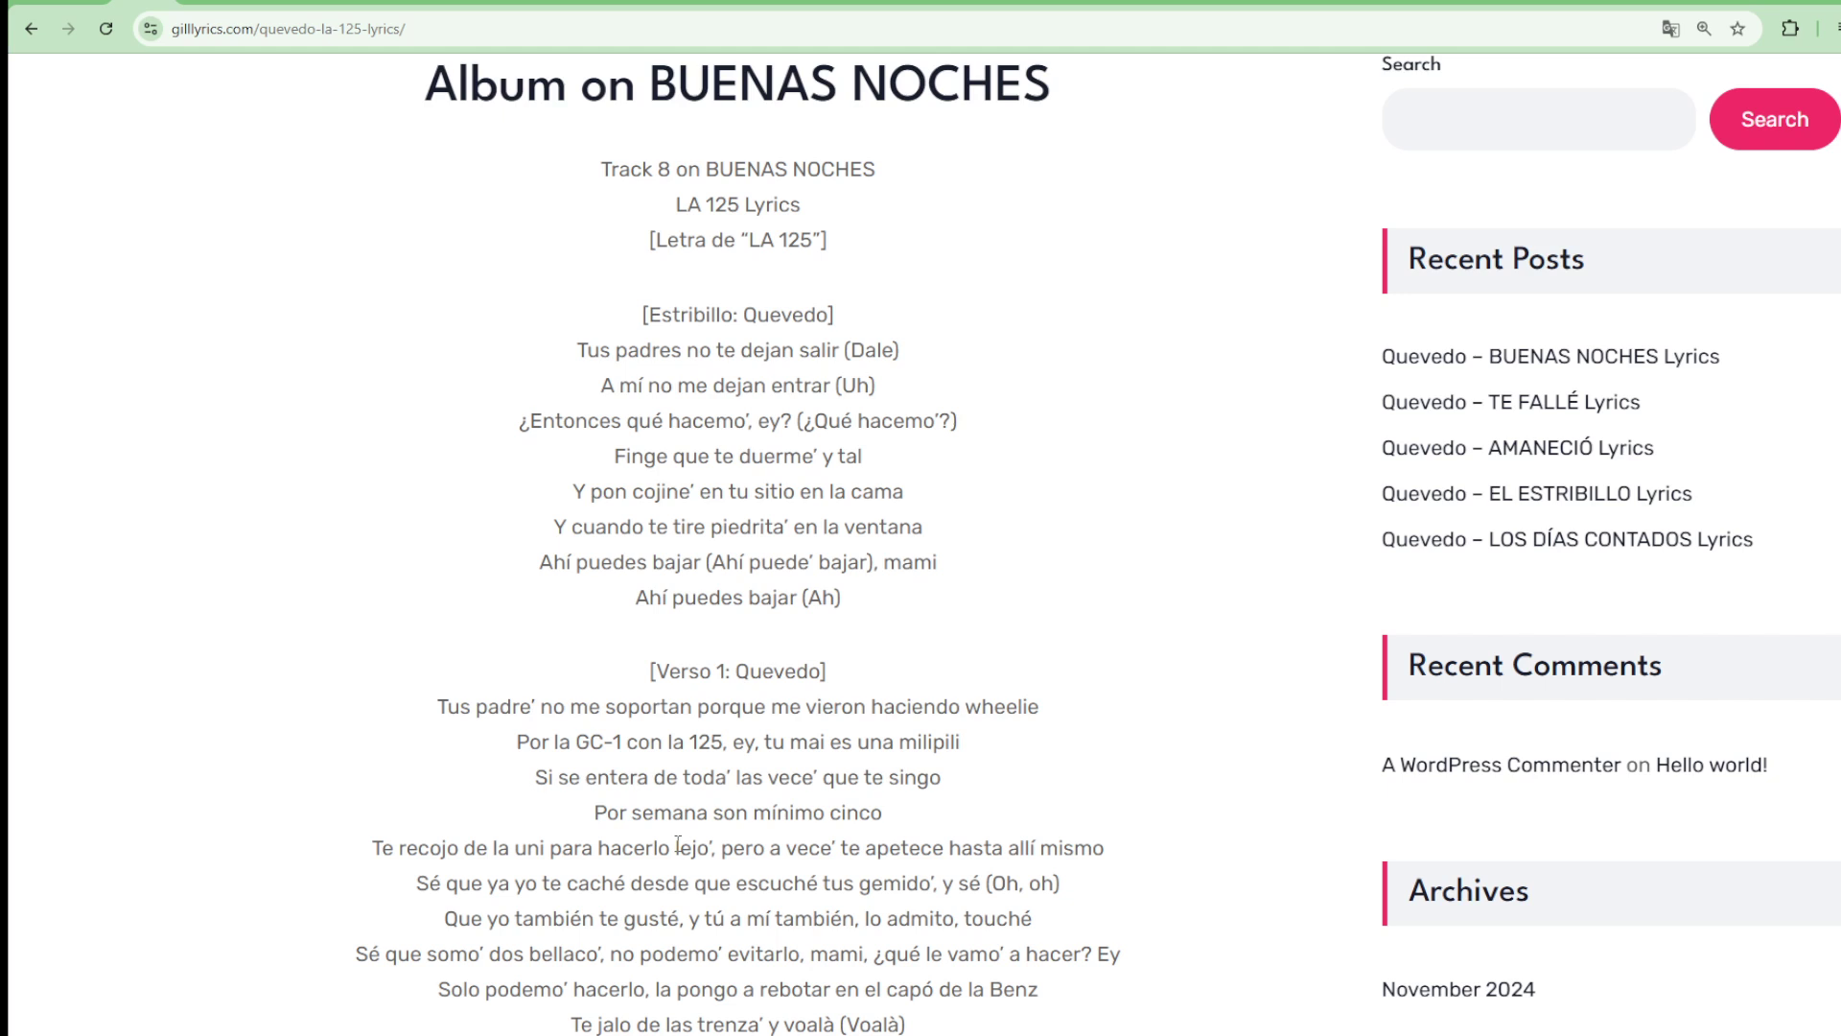
scroll(677, 846, "down", 2)
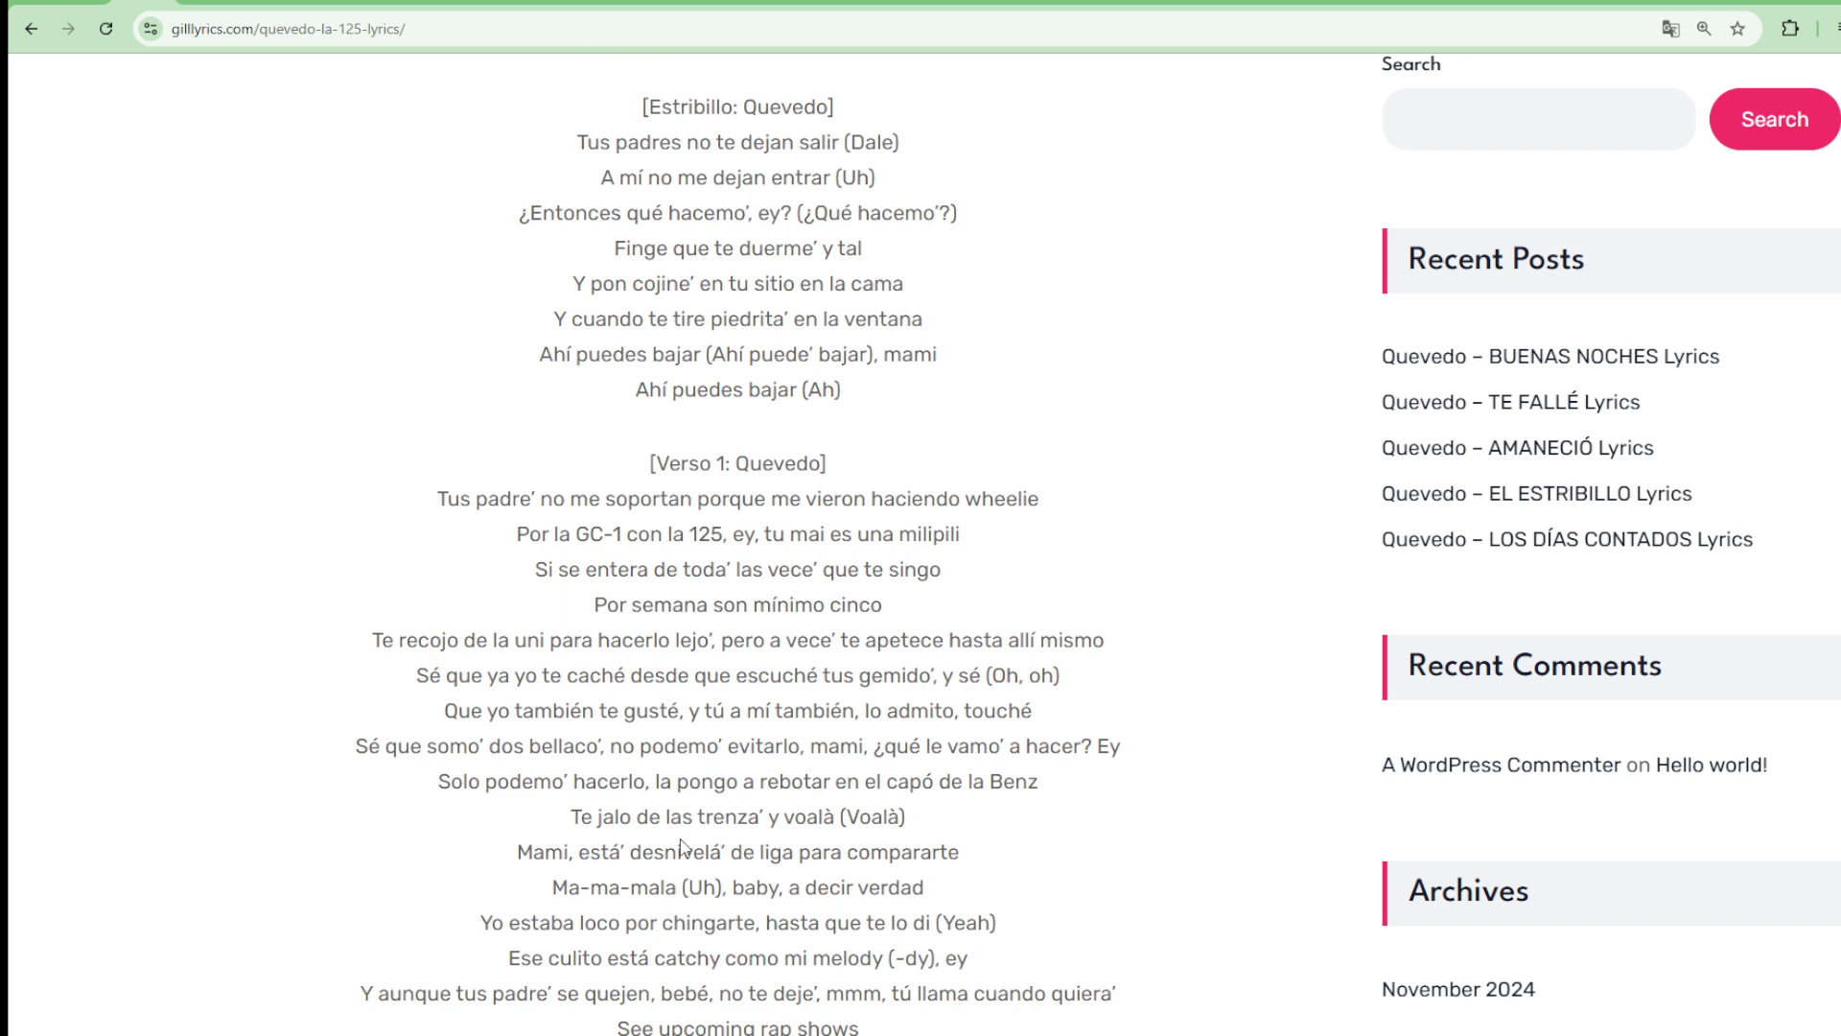
scroll(682, 845, "down", 1)
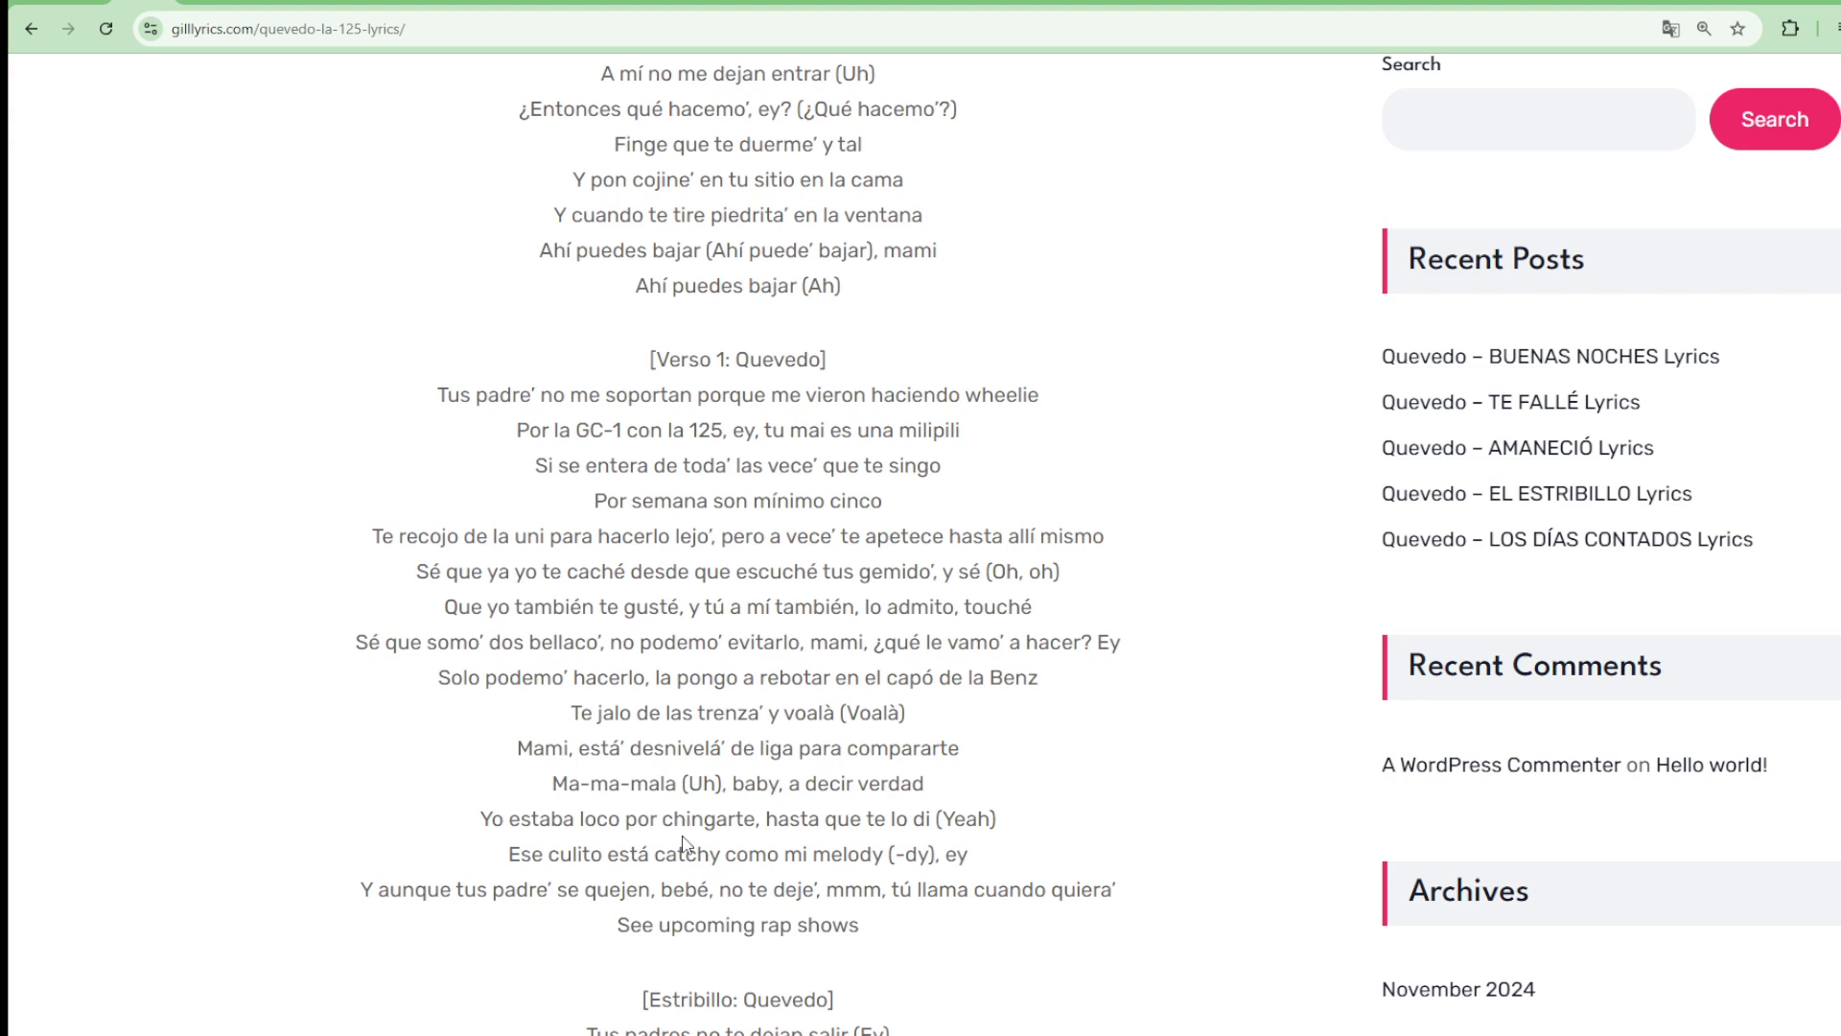
scroll(685, 847, "down", 1)
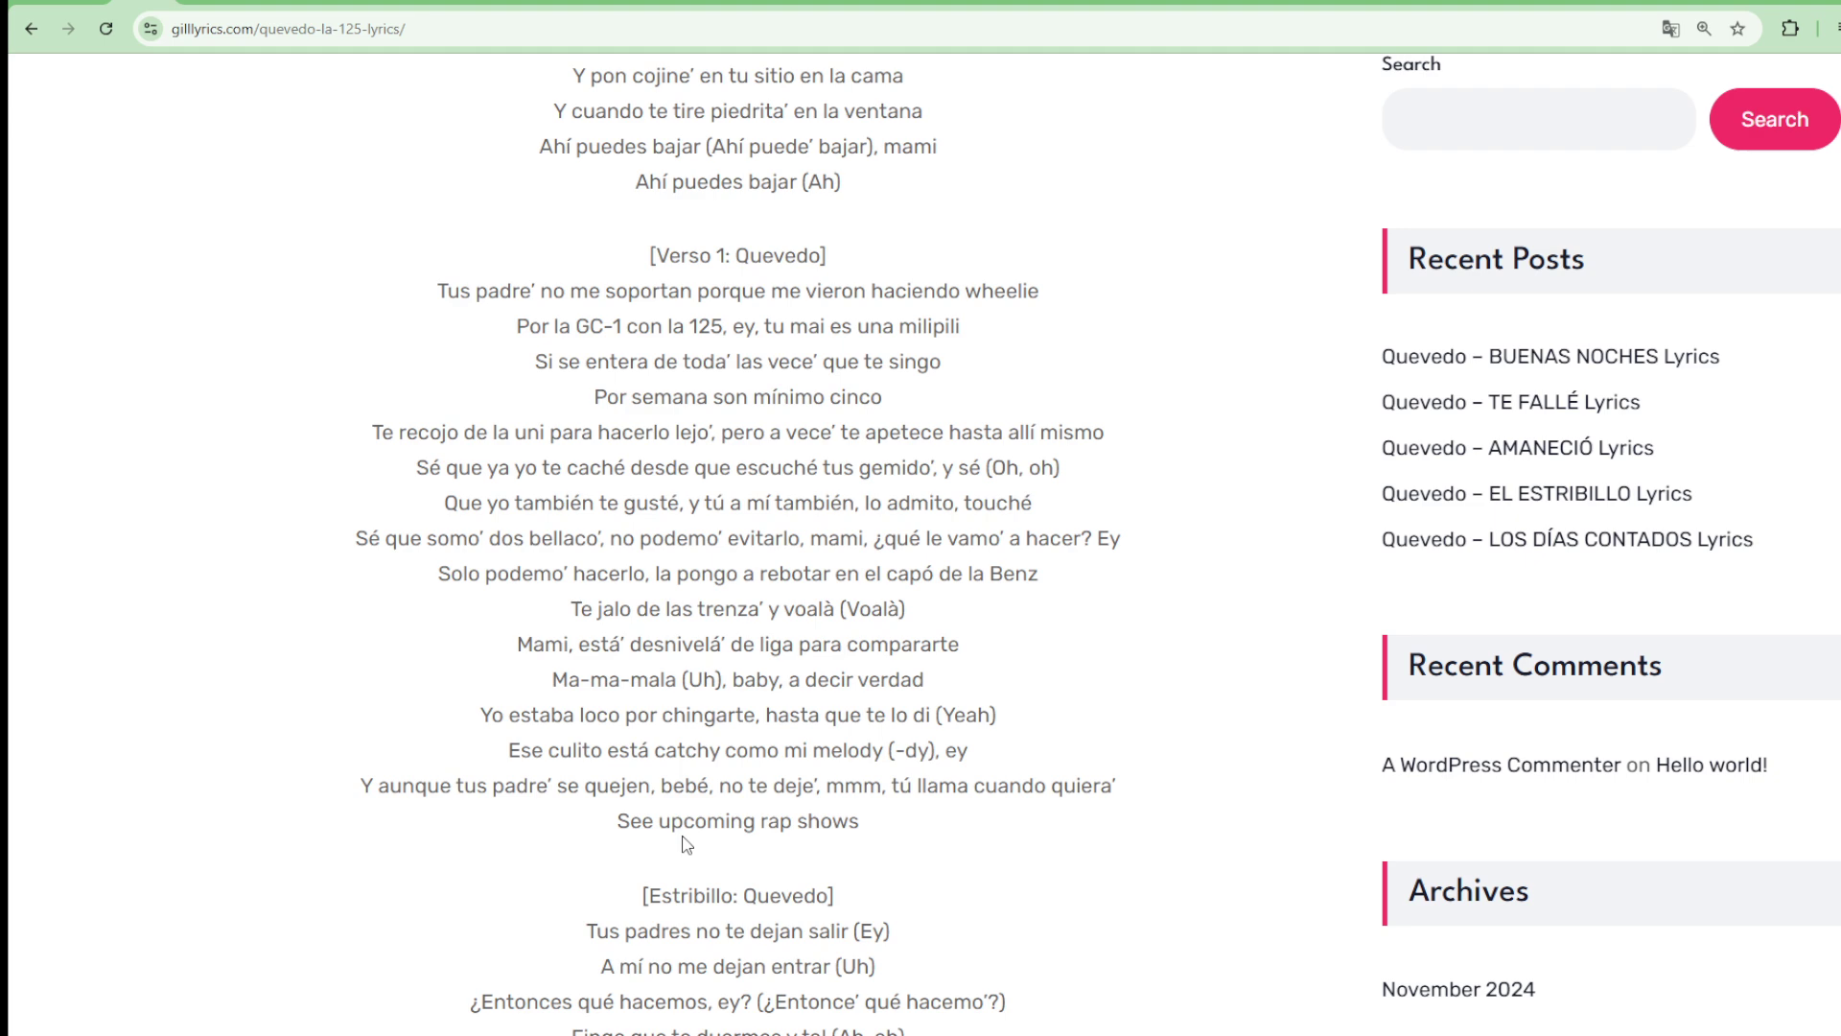
scroll(685, 845, "down", 1)
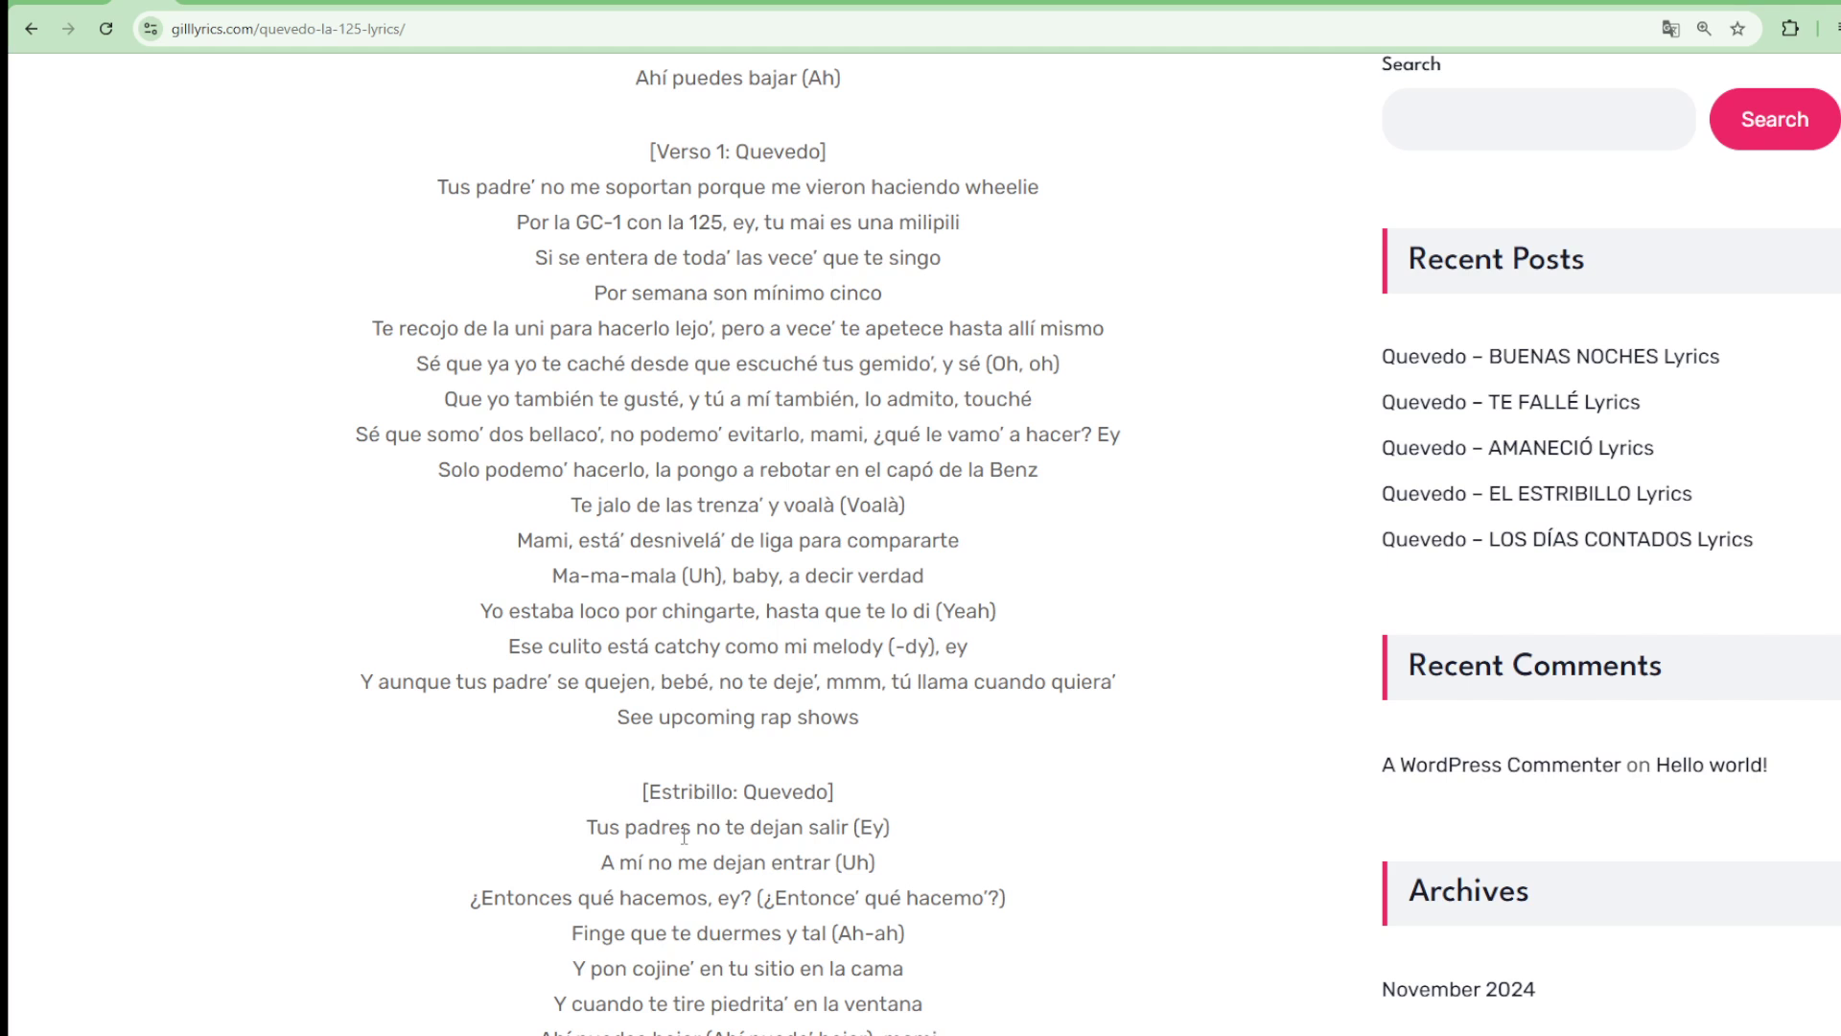
scroll(686, 836, "down", 1)
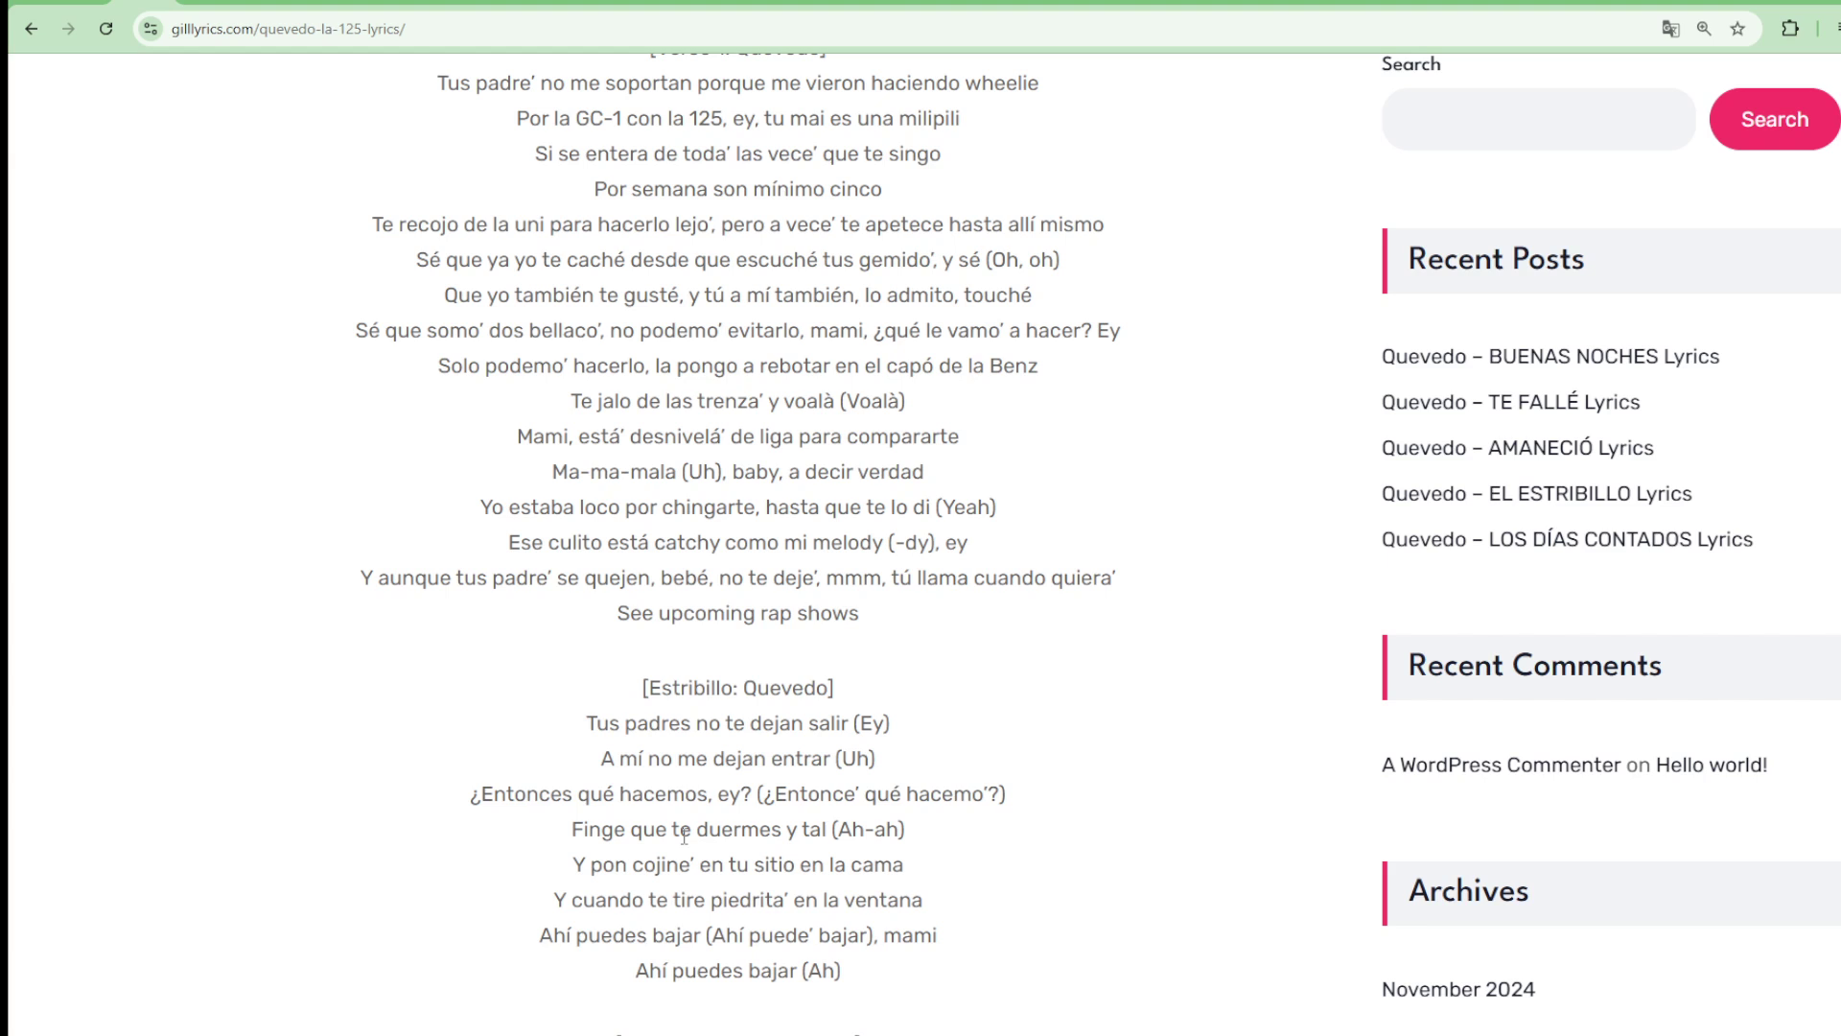
scroll(685, 836, "down", 1)
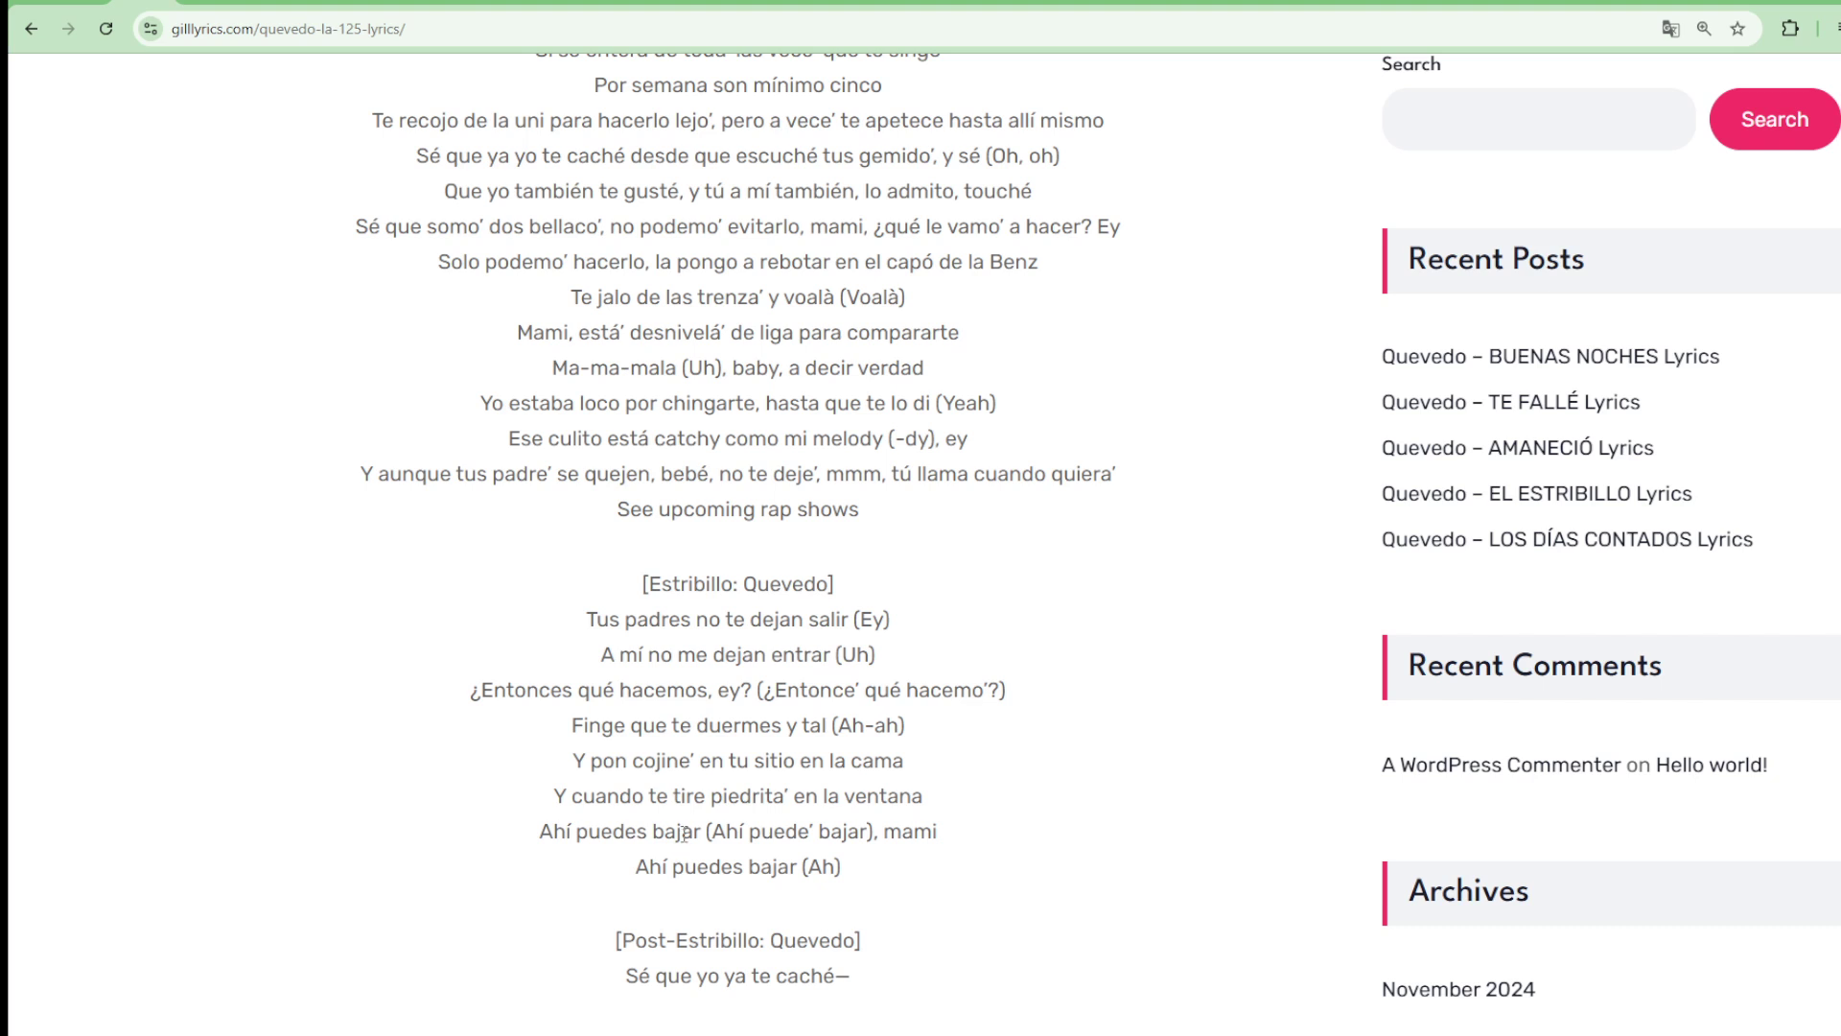
scroll(684, 836, "down", 1)
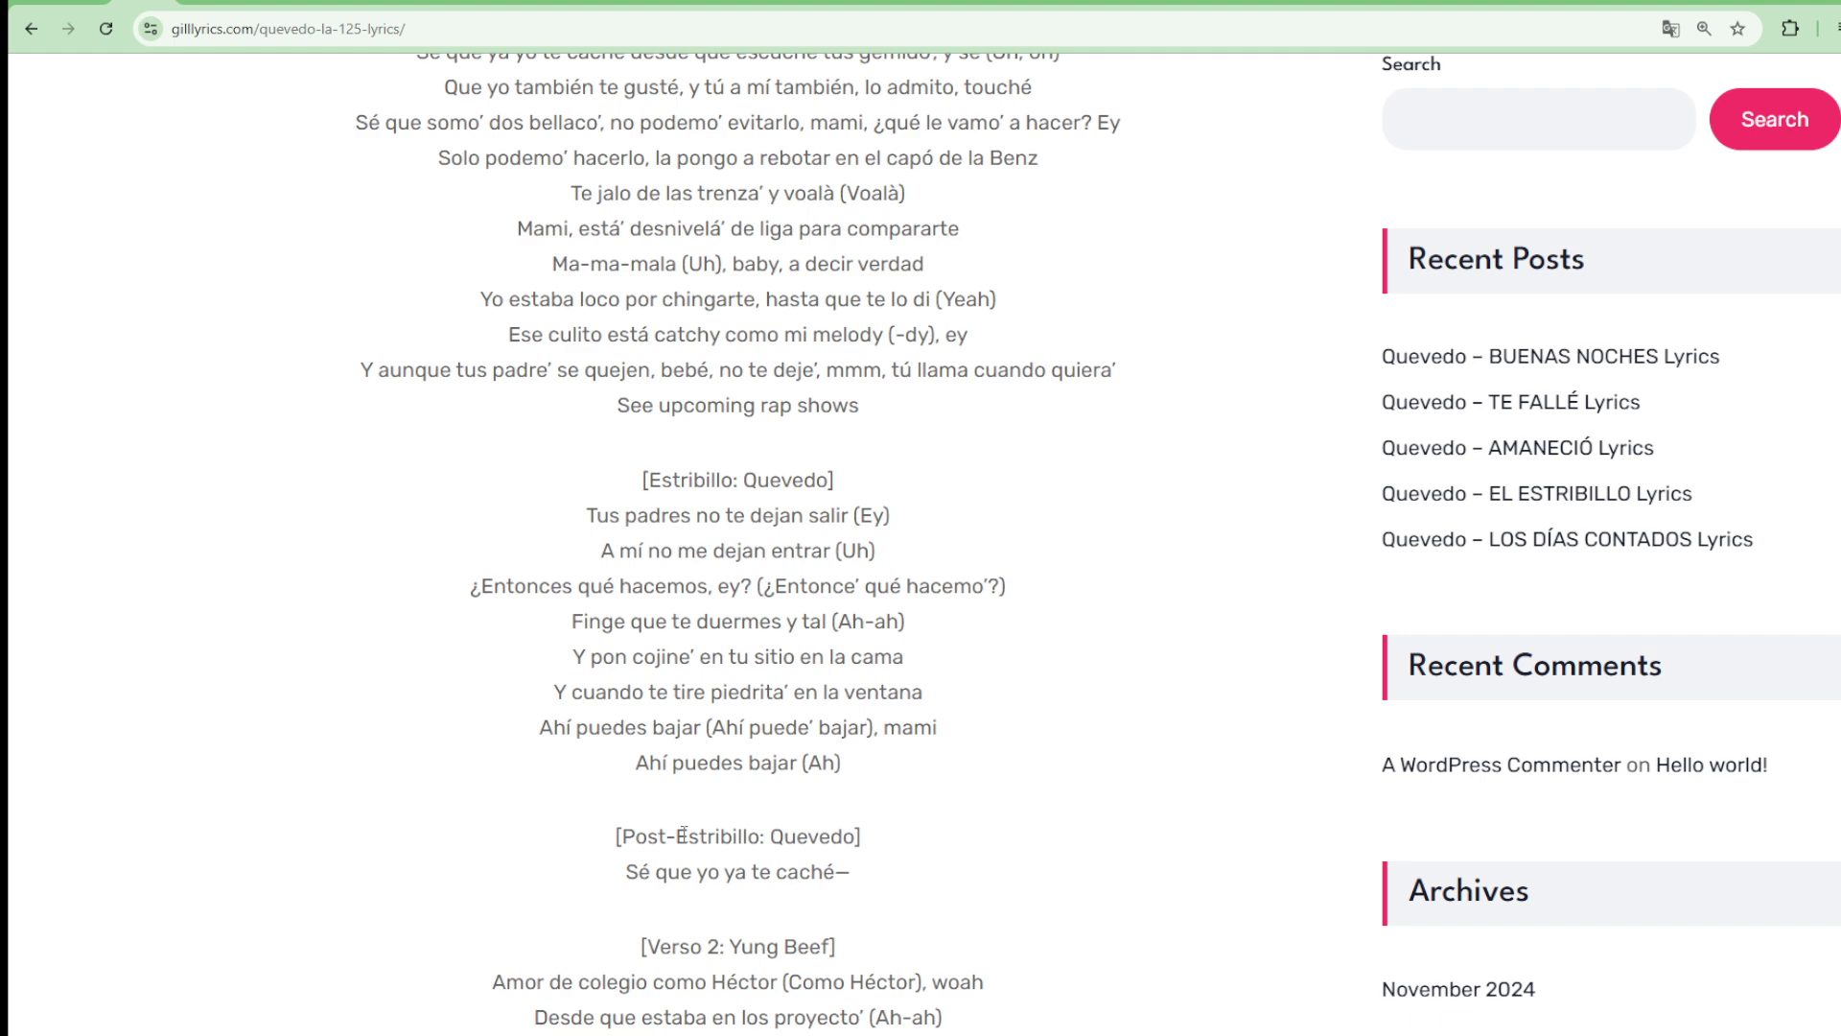
scroll(684, 835, "down", 1)
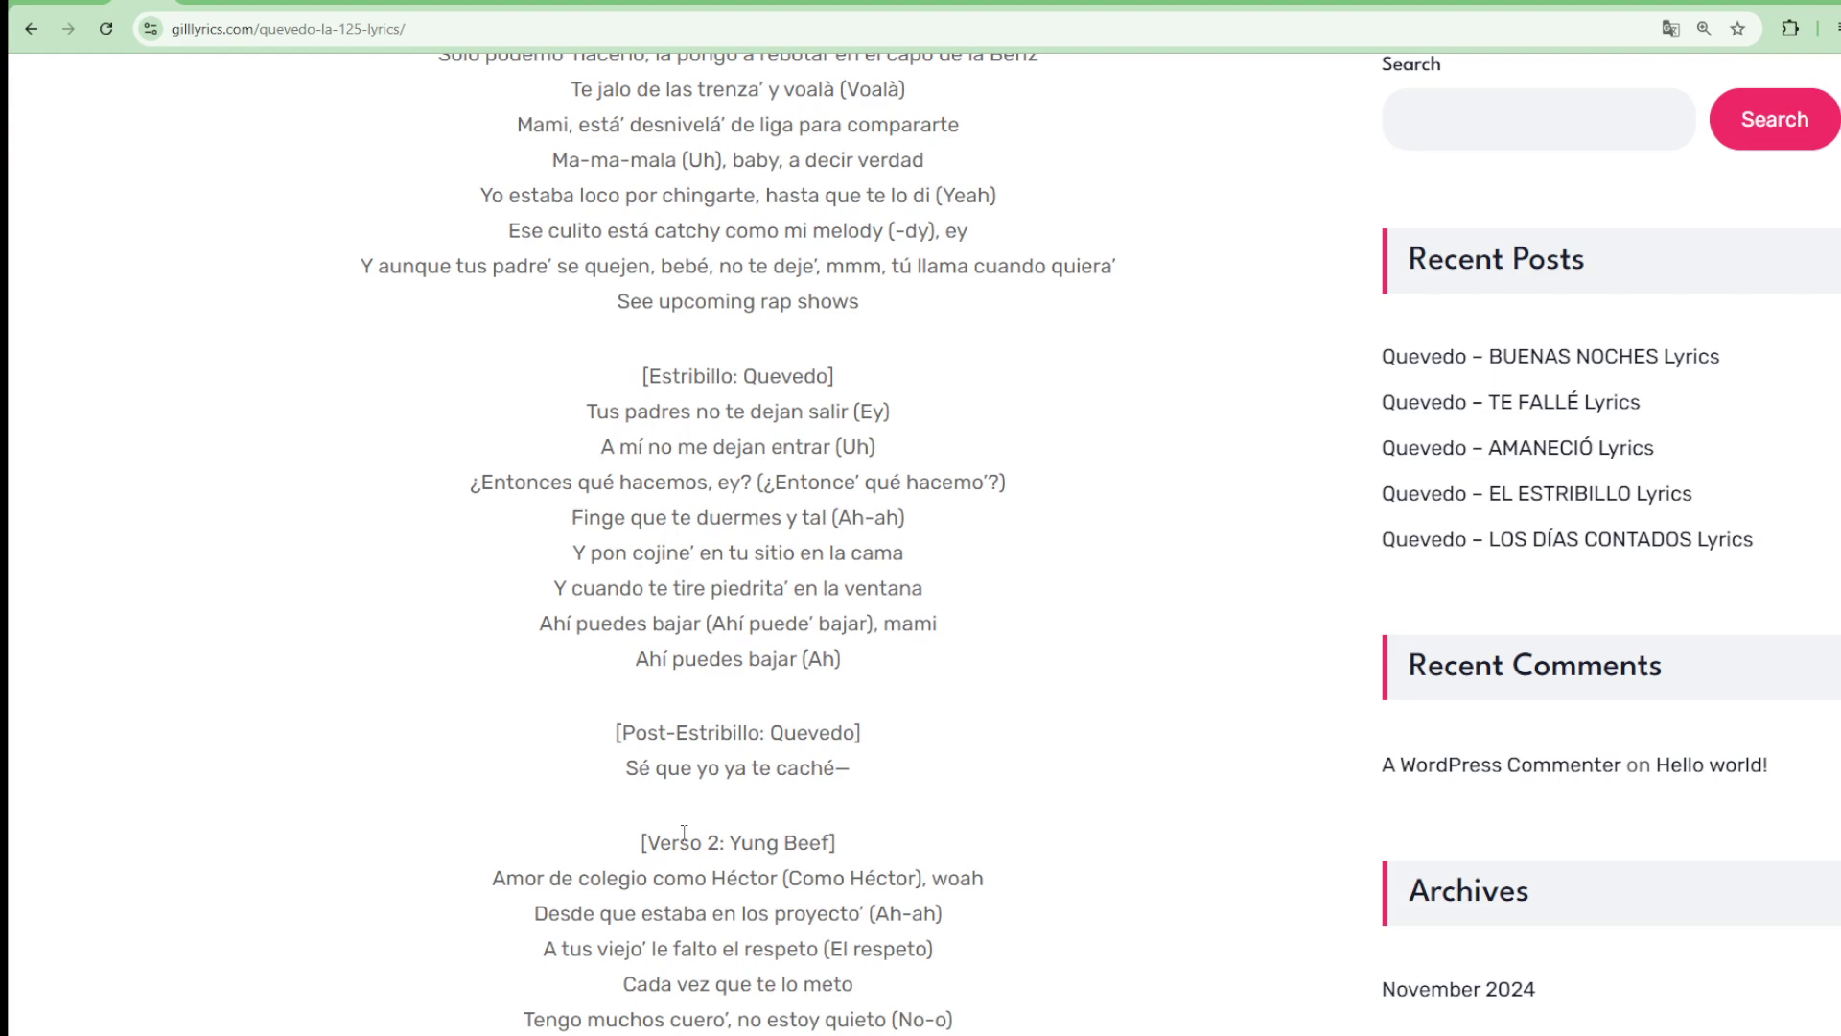
scroll(684, 836, "down", 1)
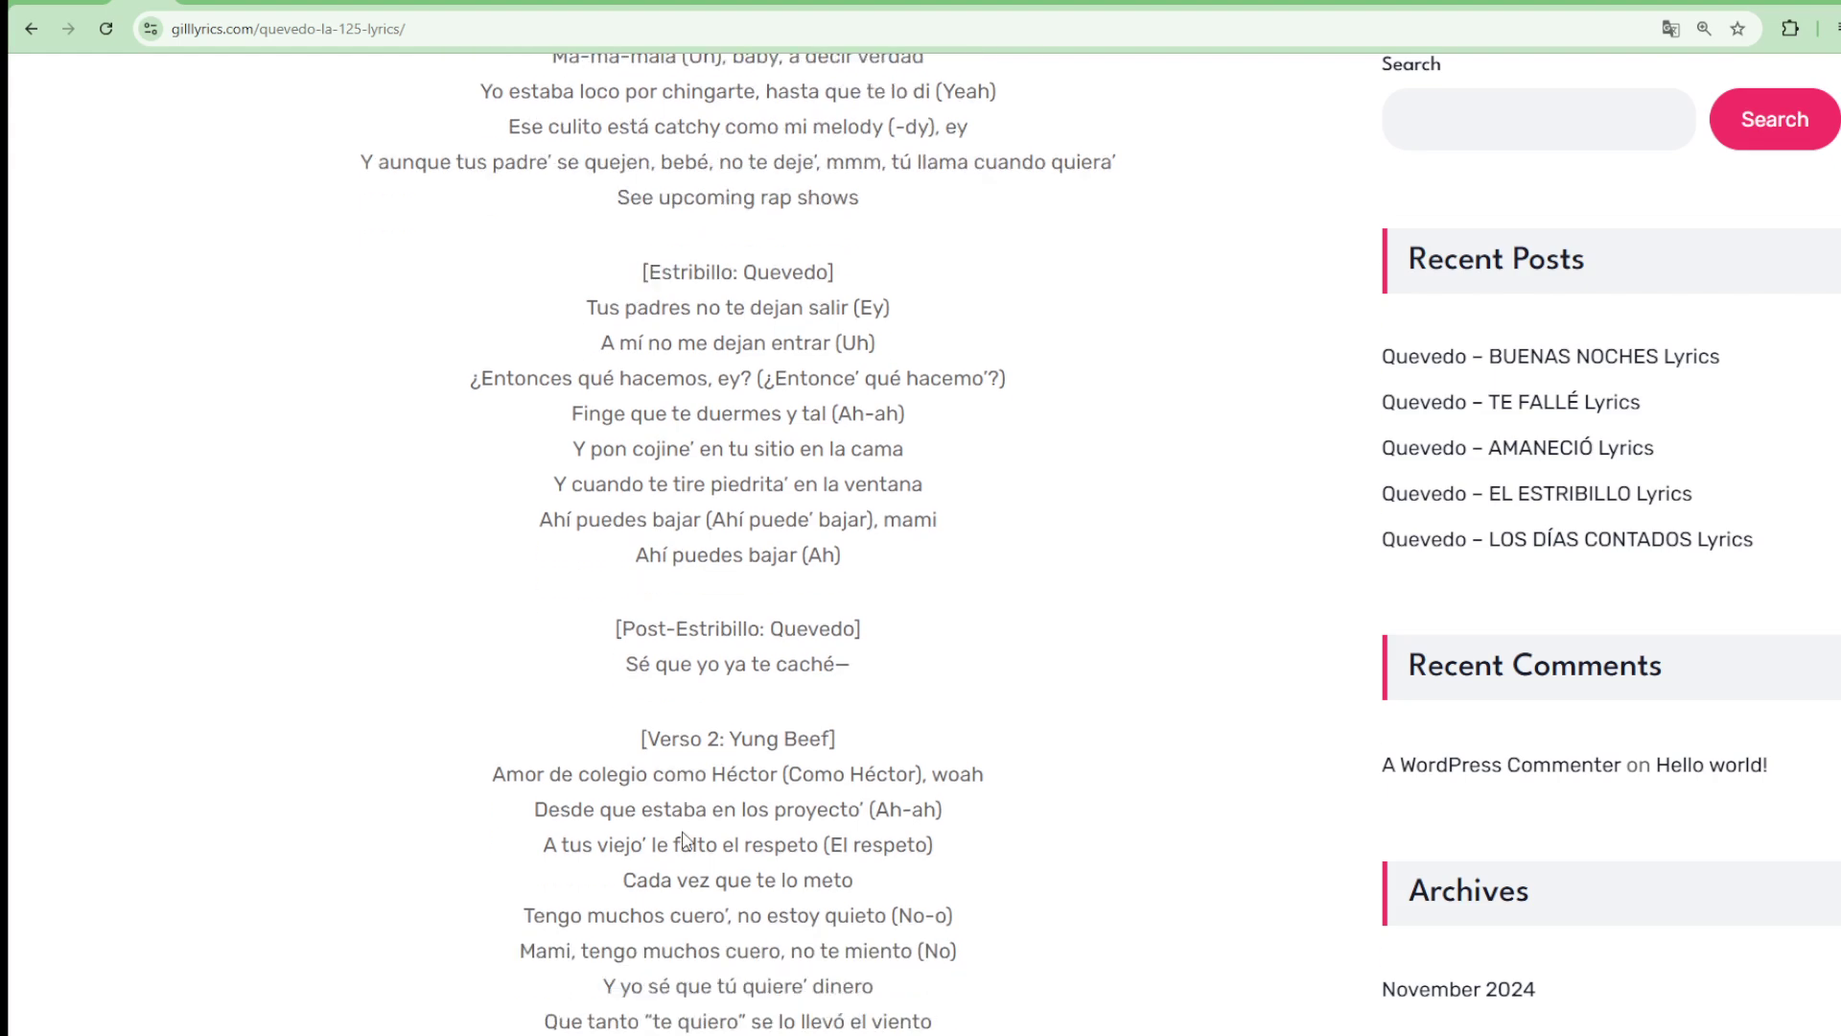
scroll(686, 840, "down", 1)
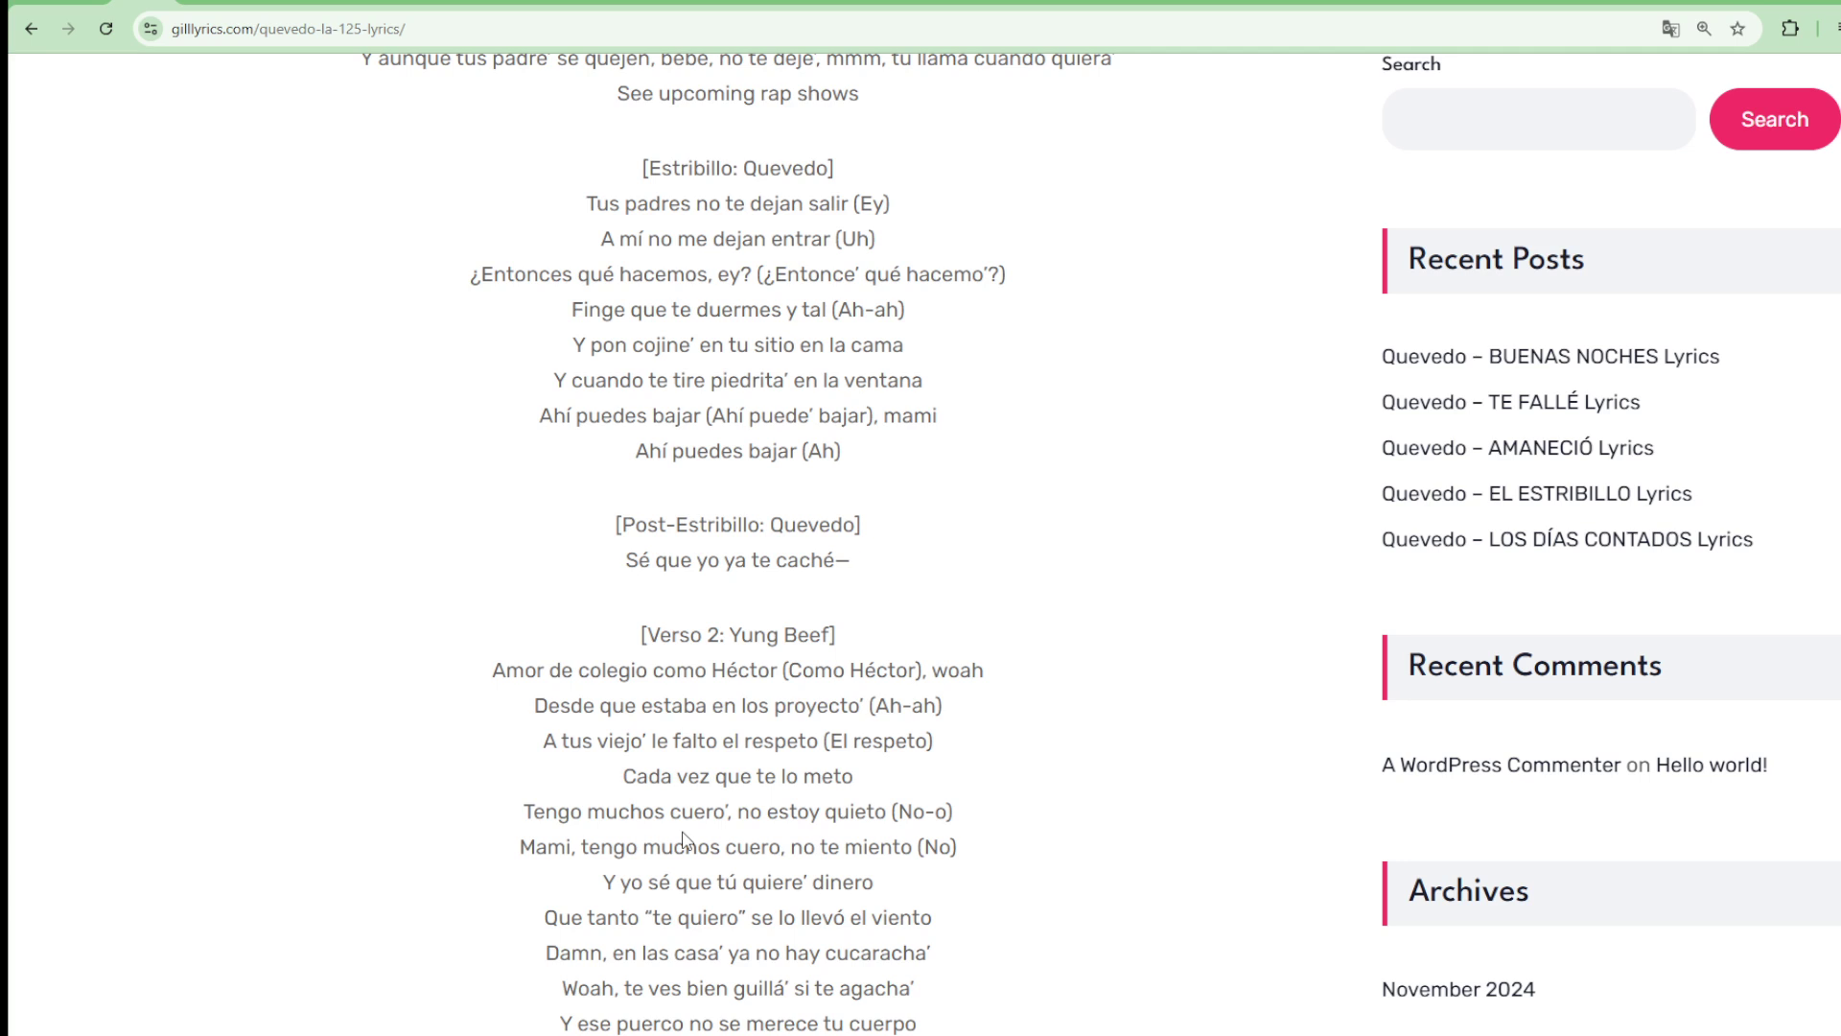
scroll(685, 840, "down", 1)
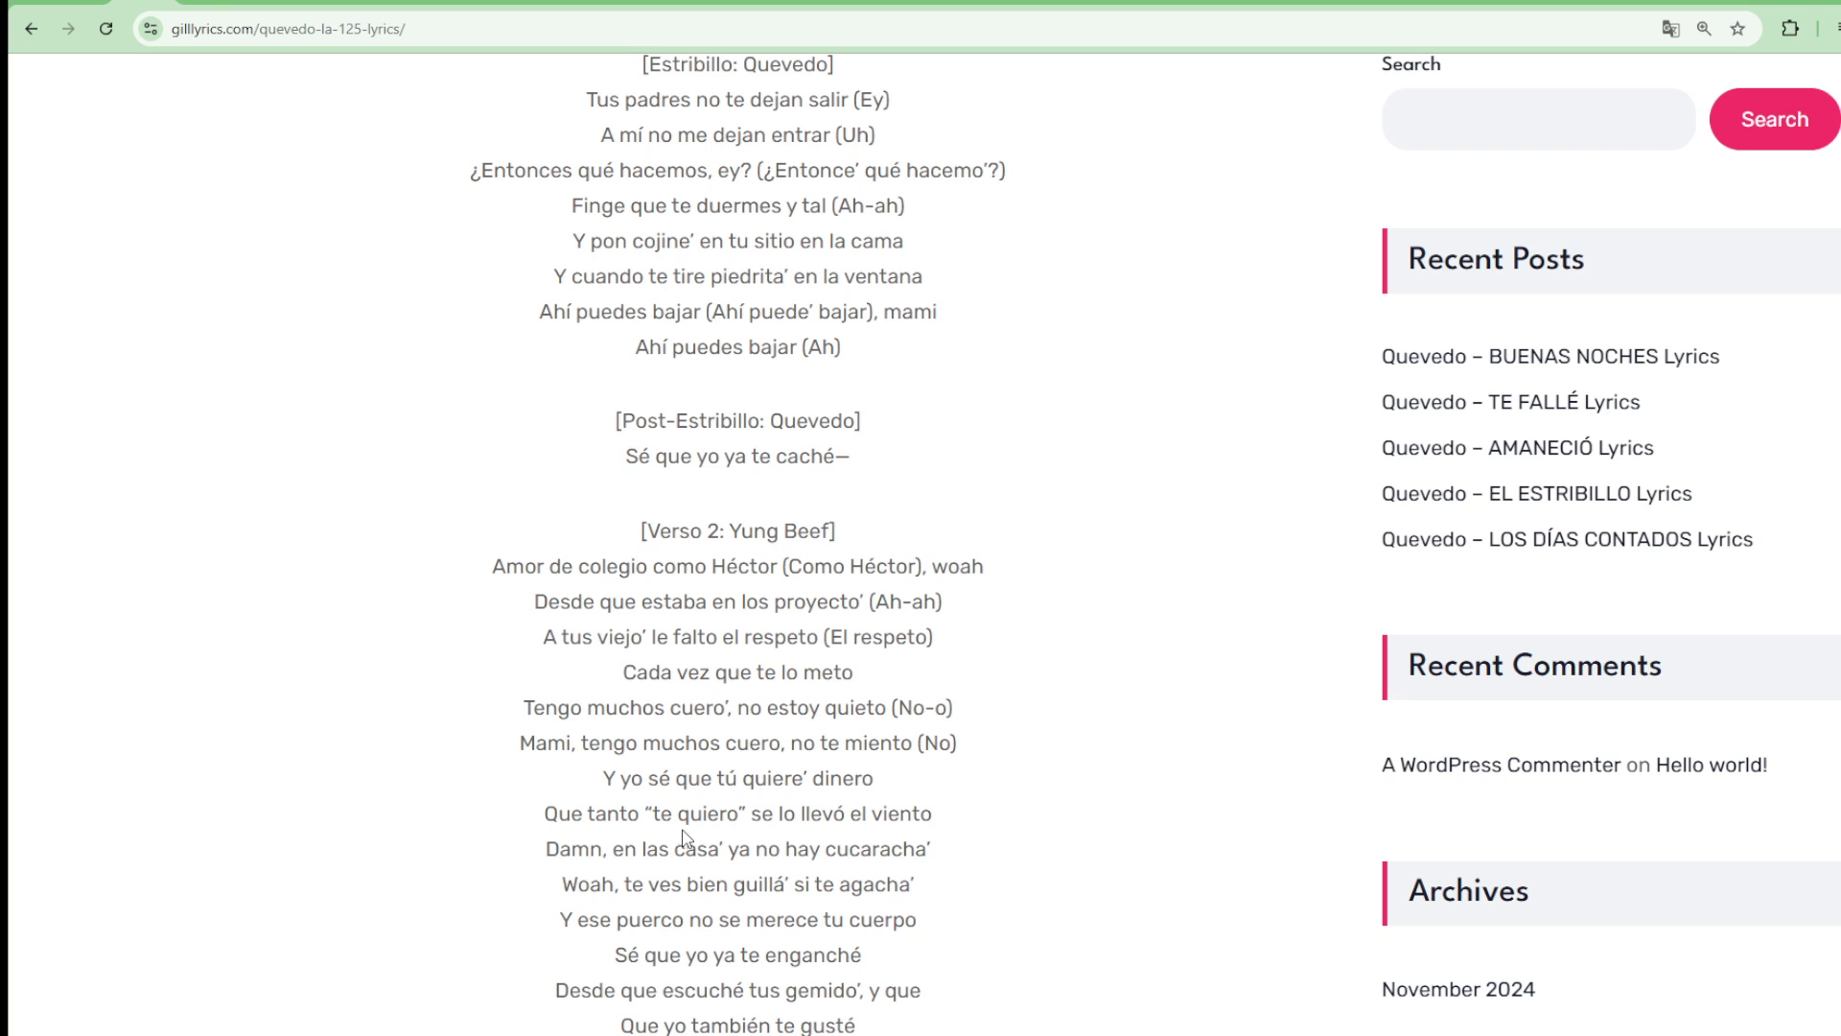
scroll(685, 841, "down", 1)
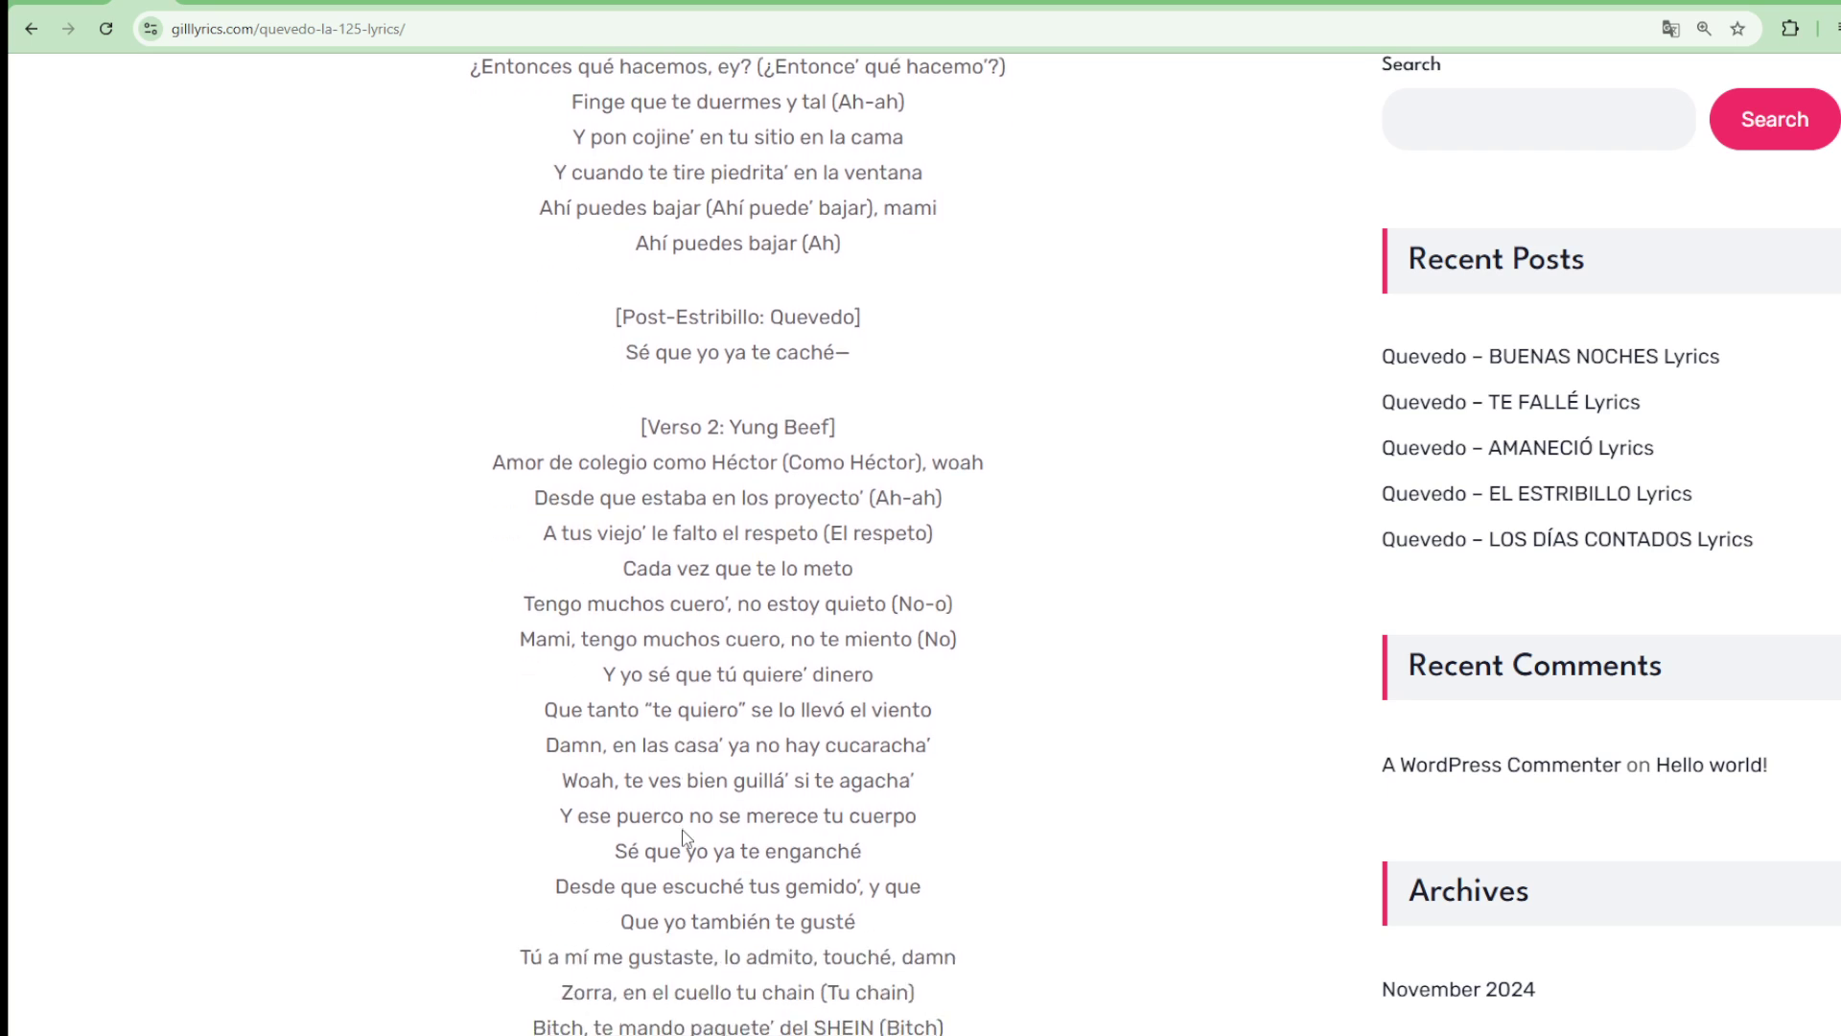
scroll(685, 838, "down", 2)
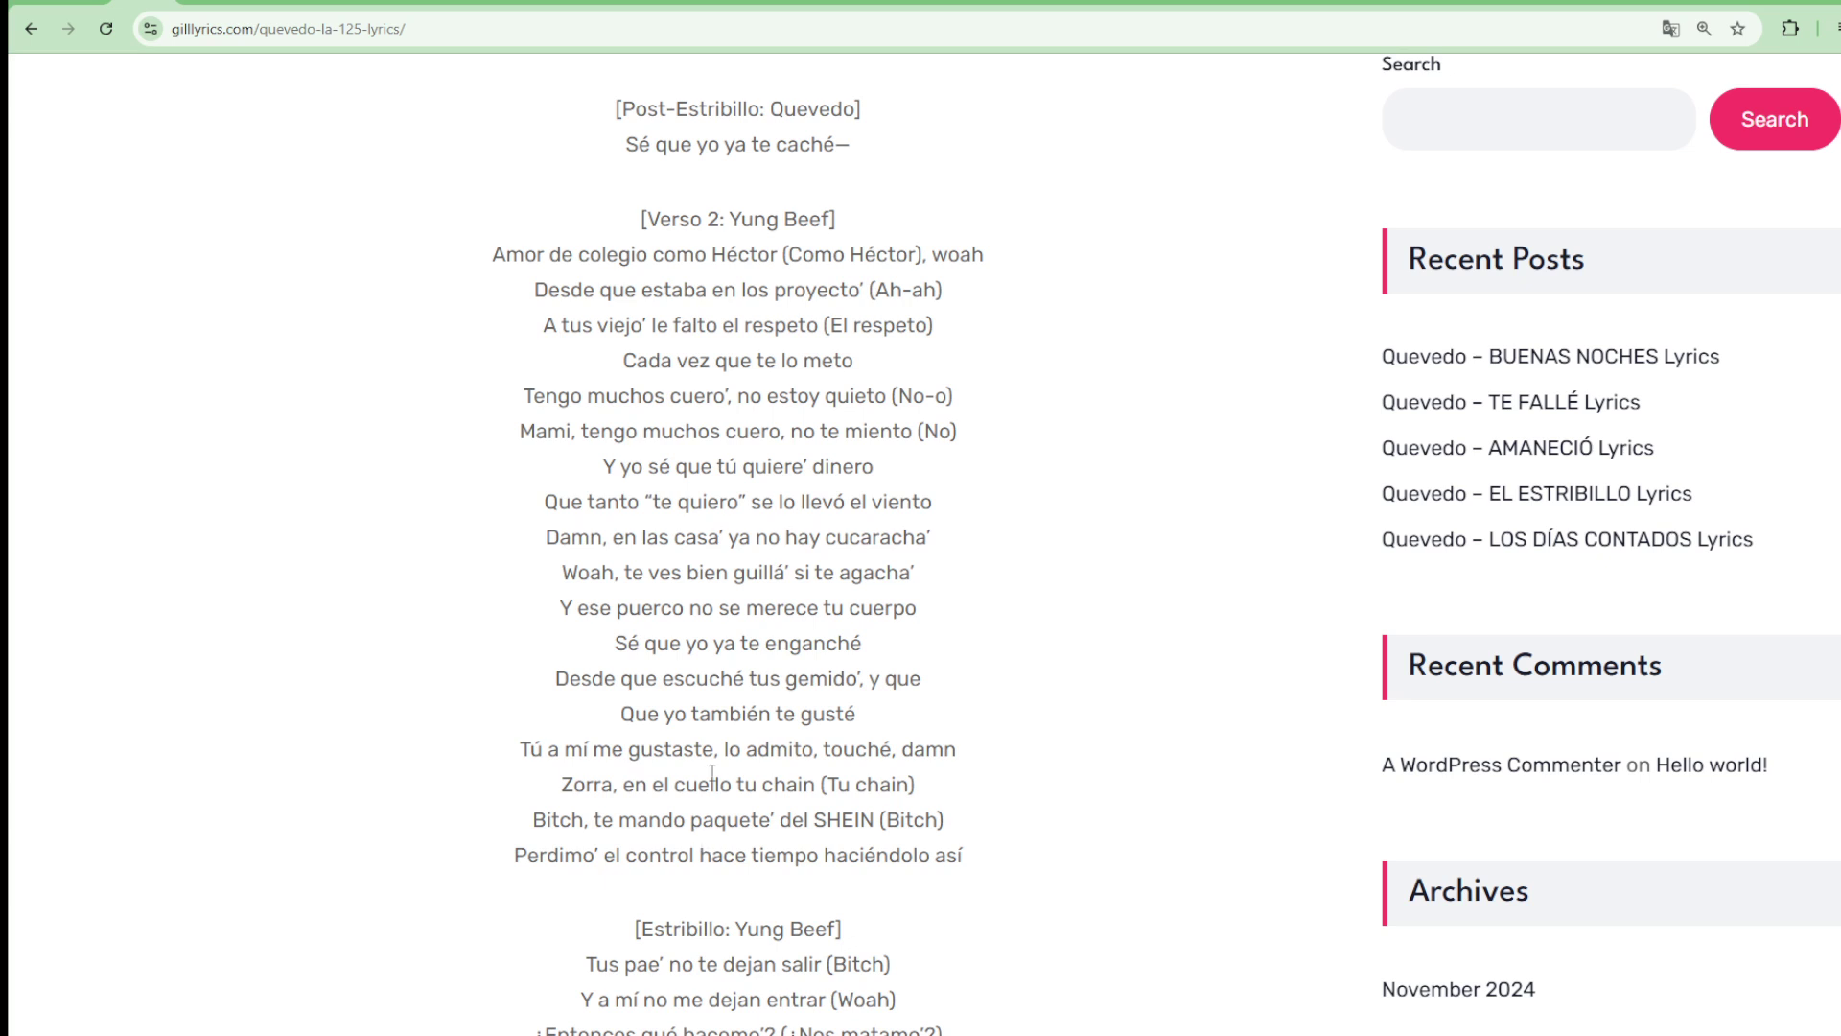
scroll(706, 842, "down", 3)
scroll(713, 782, "down", 2)
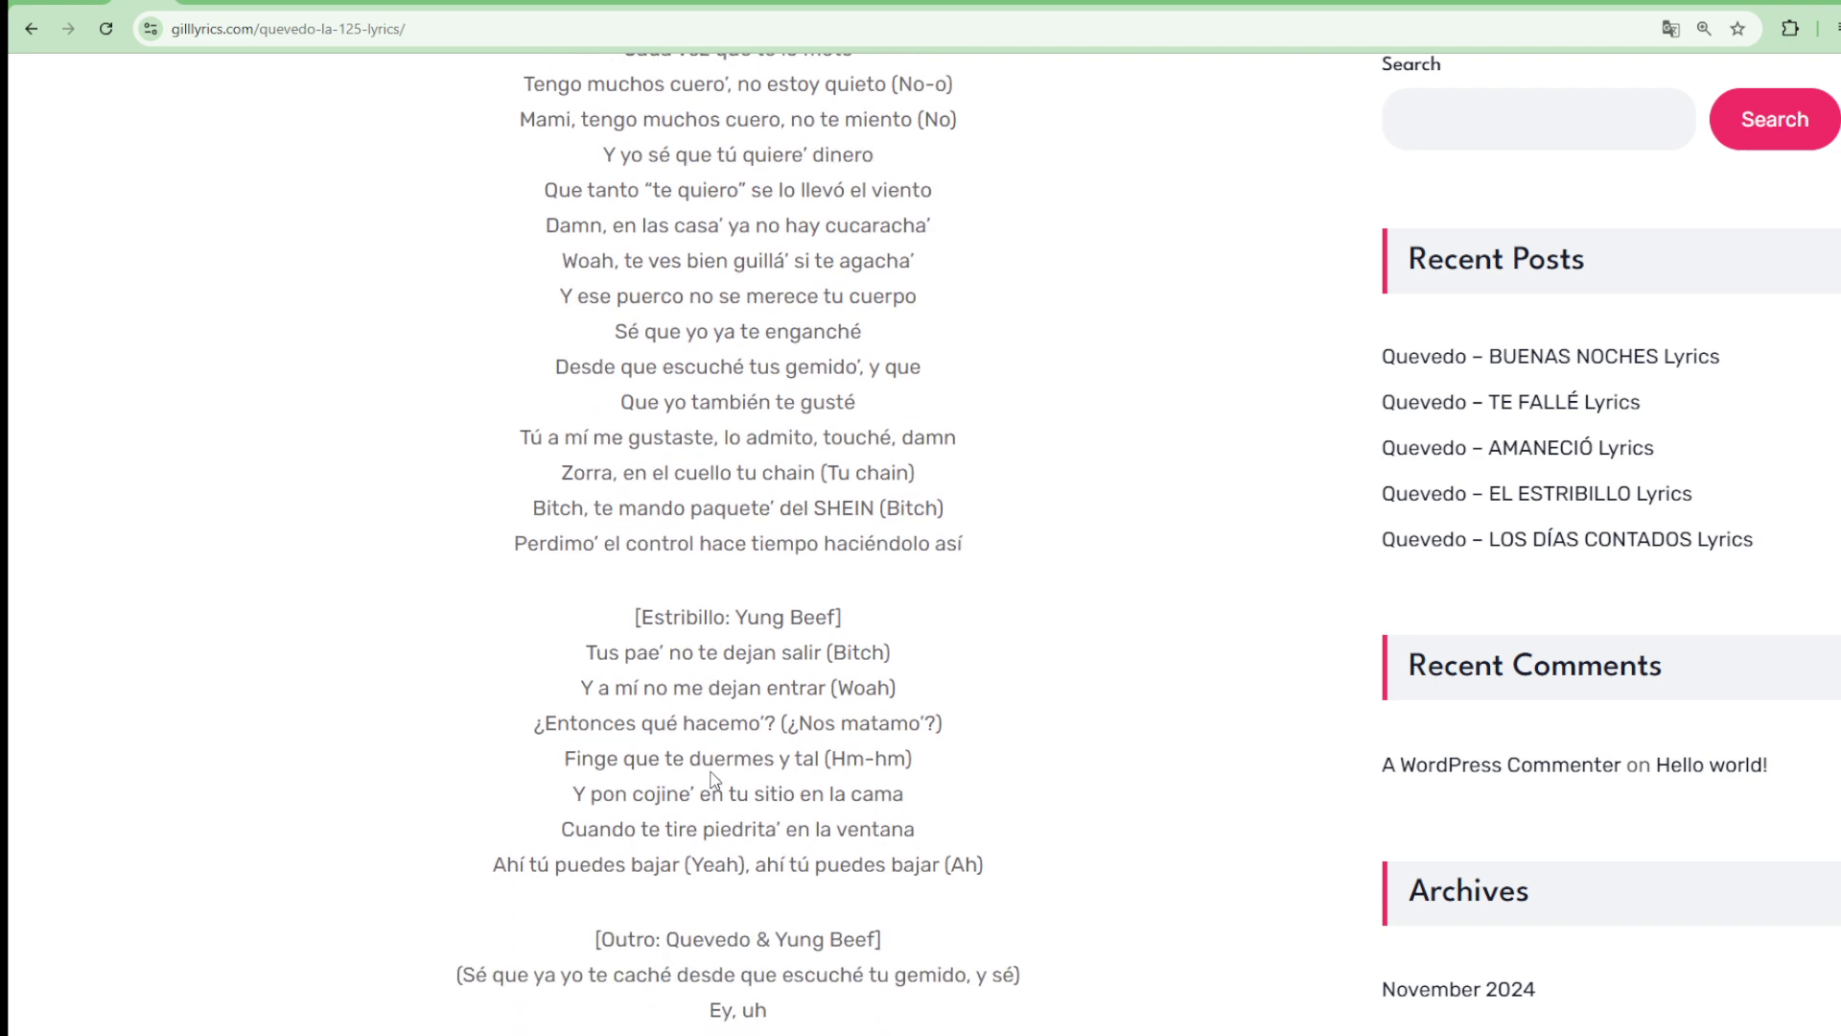
scroll(711, 777, "down", 1)
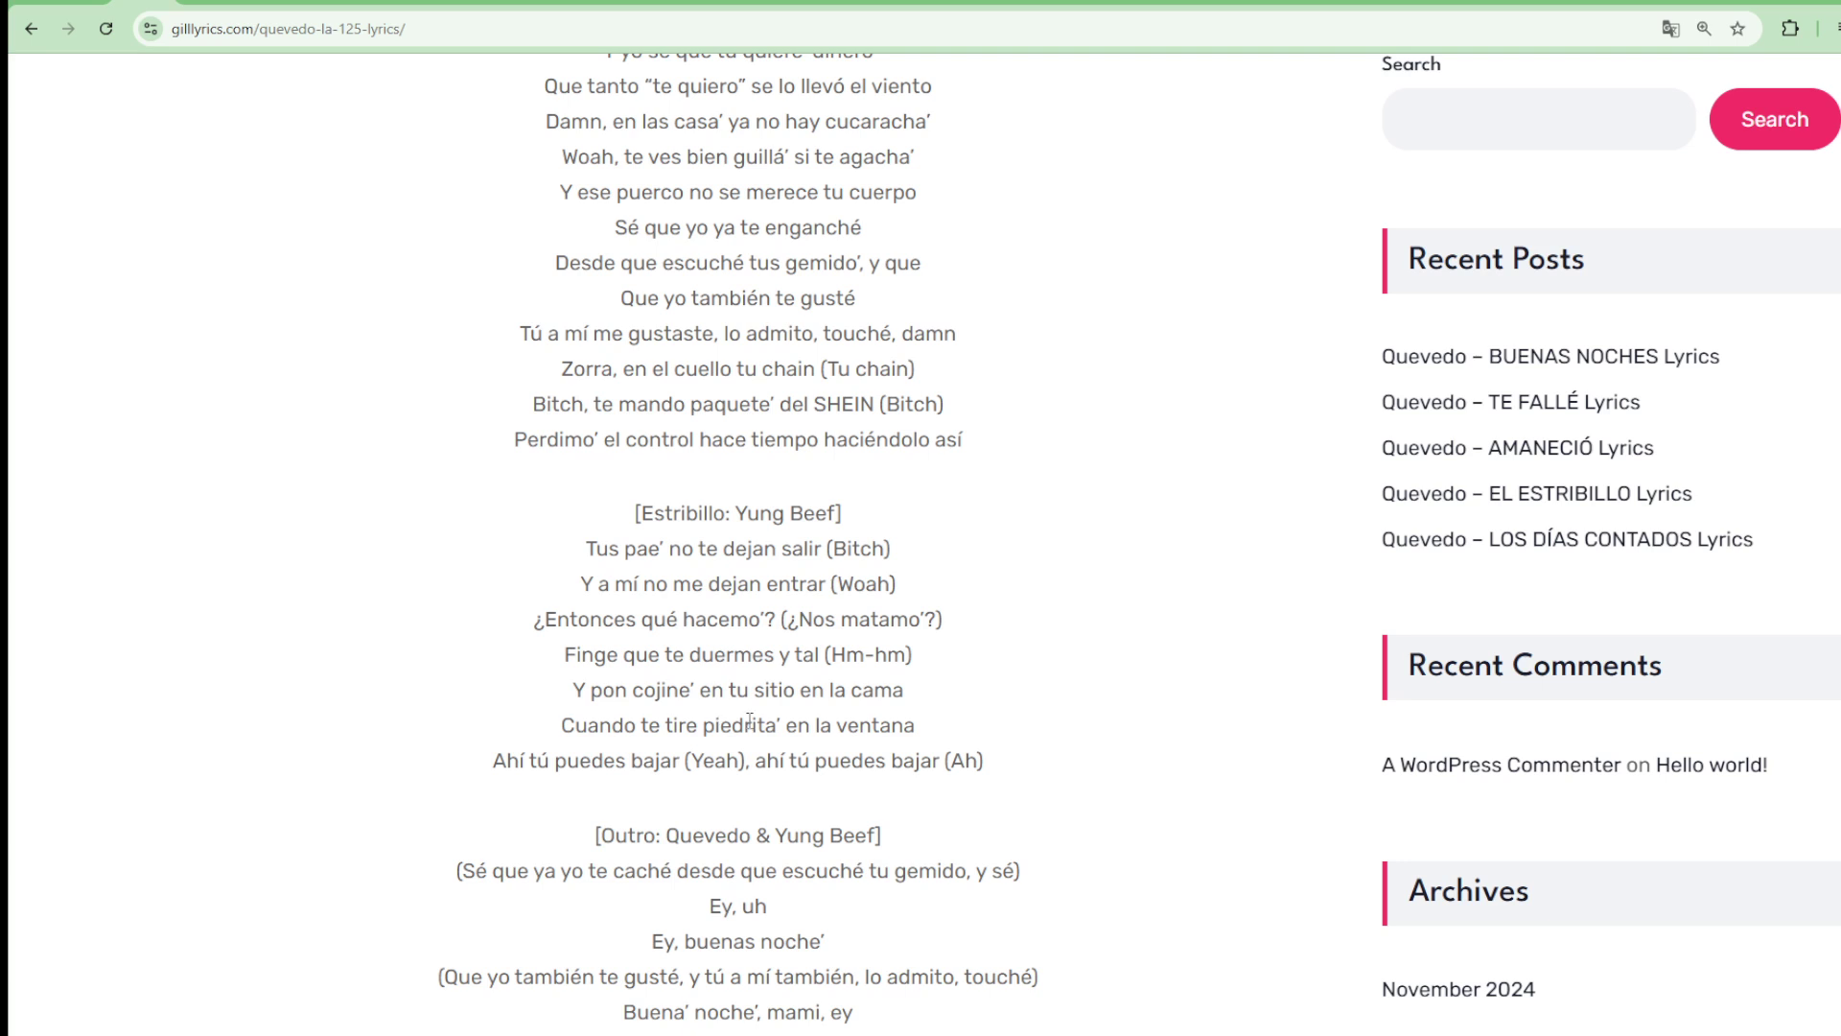
scroll(713, 709, "down", 1)
scroll(774, 598, "down", 2)
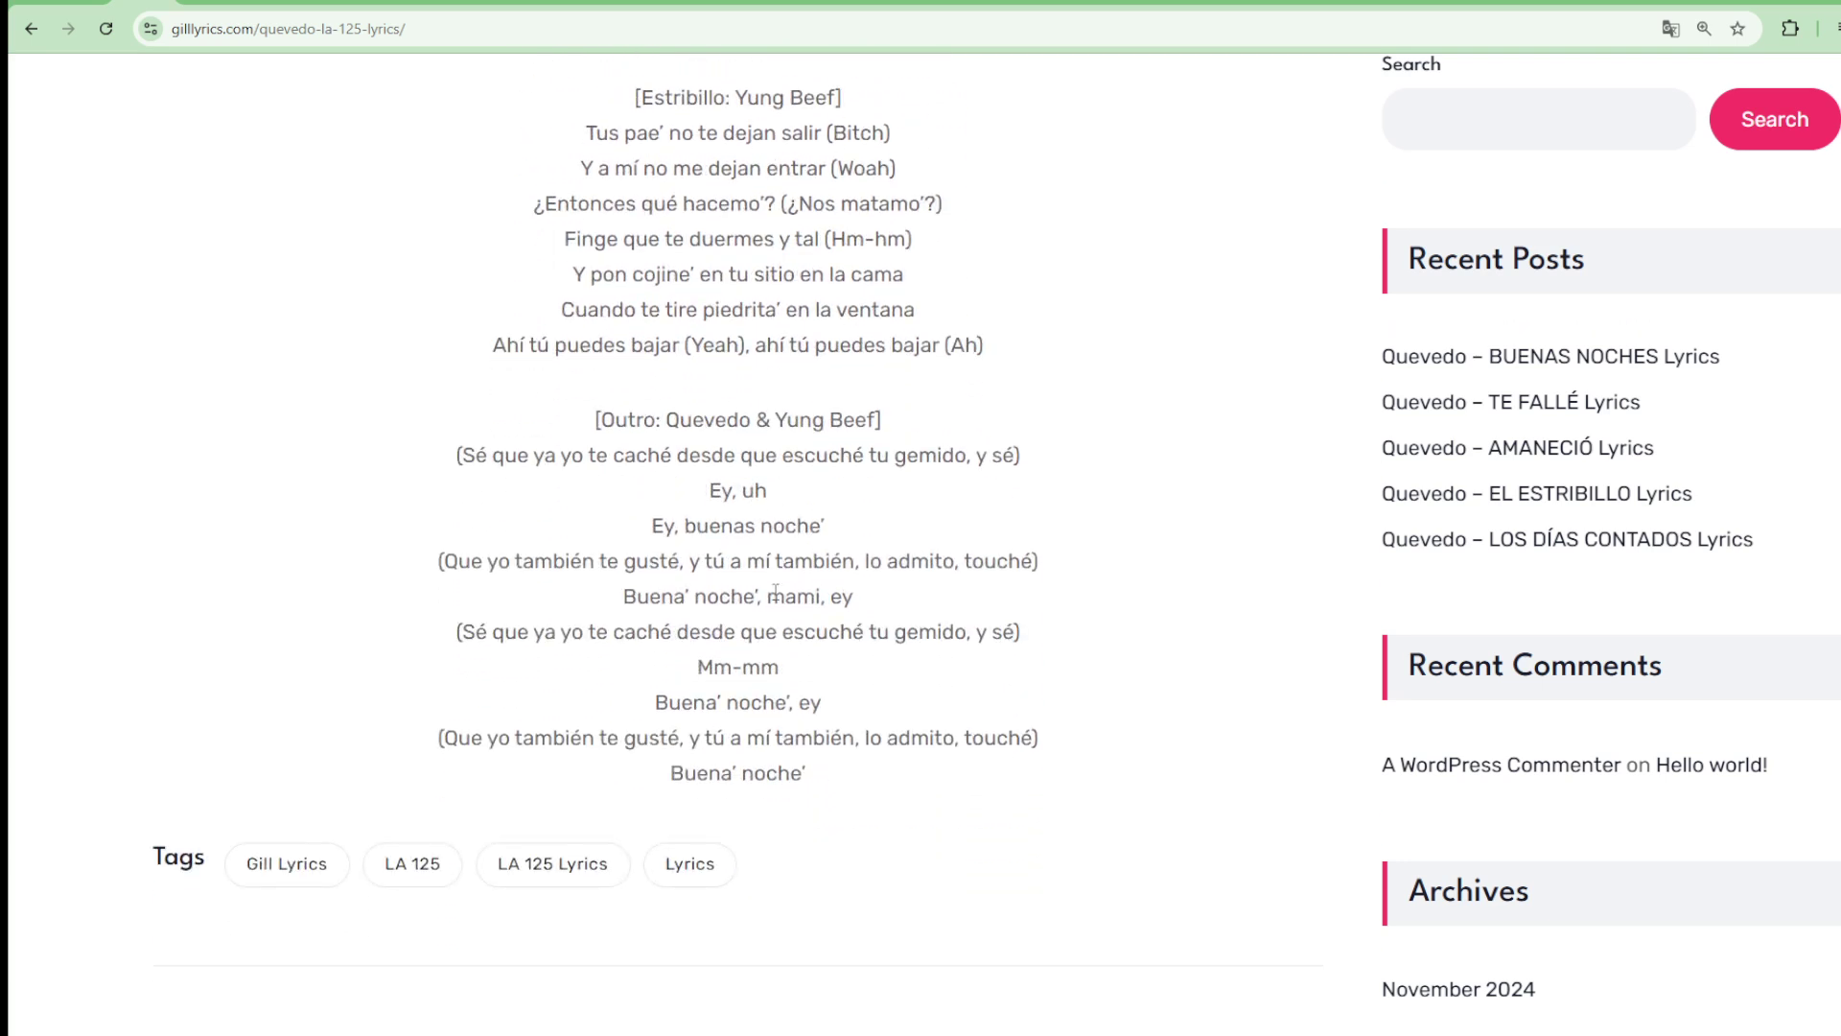
scroll(774, 592, "down", 1)
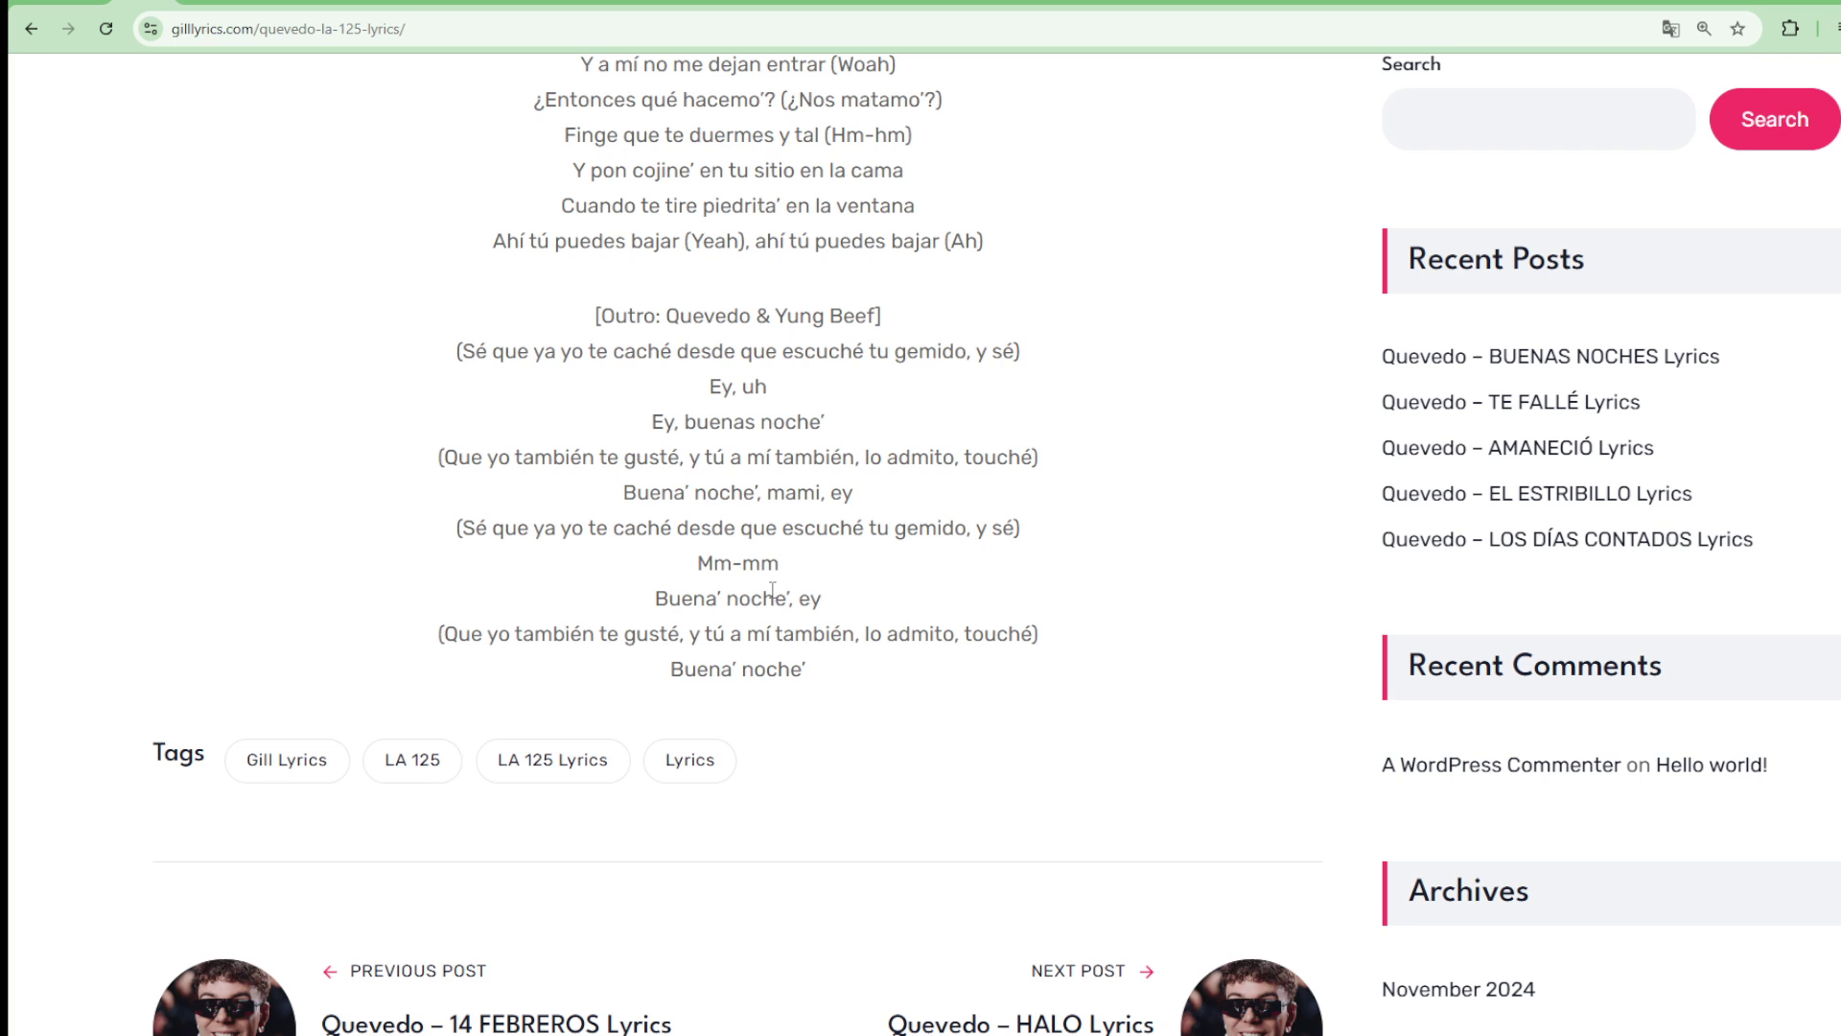
scroll(775, 590, "up", 1)
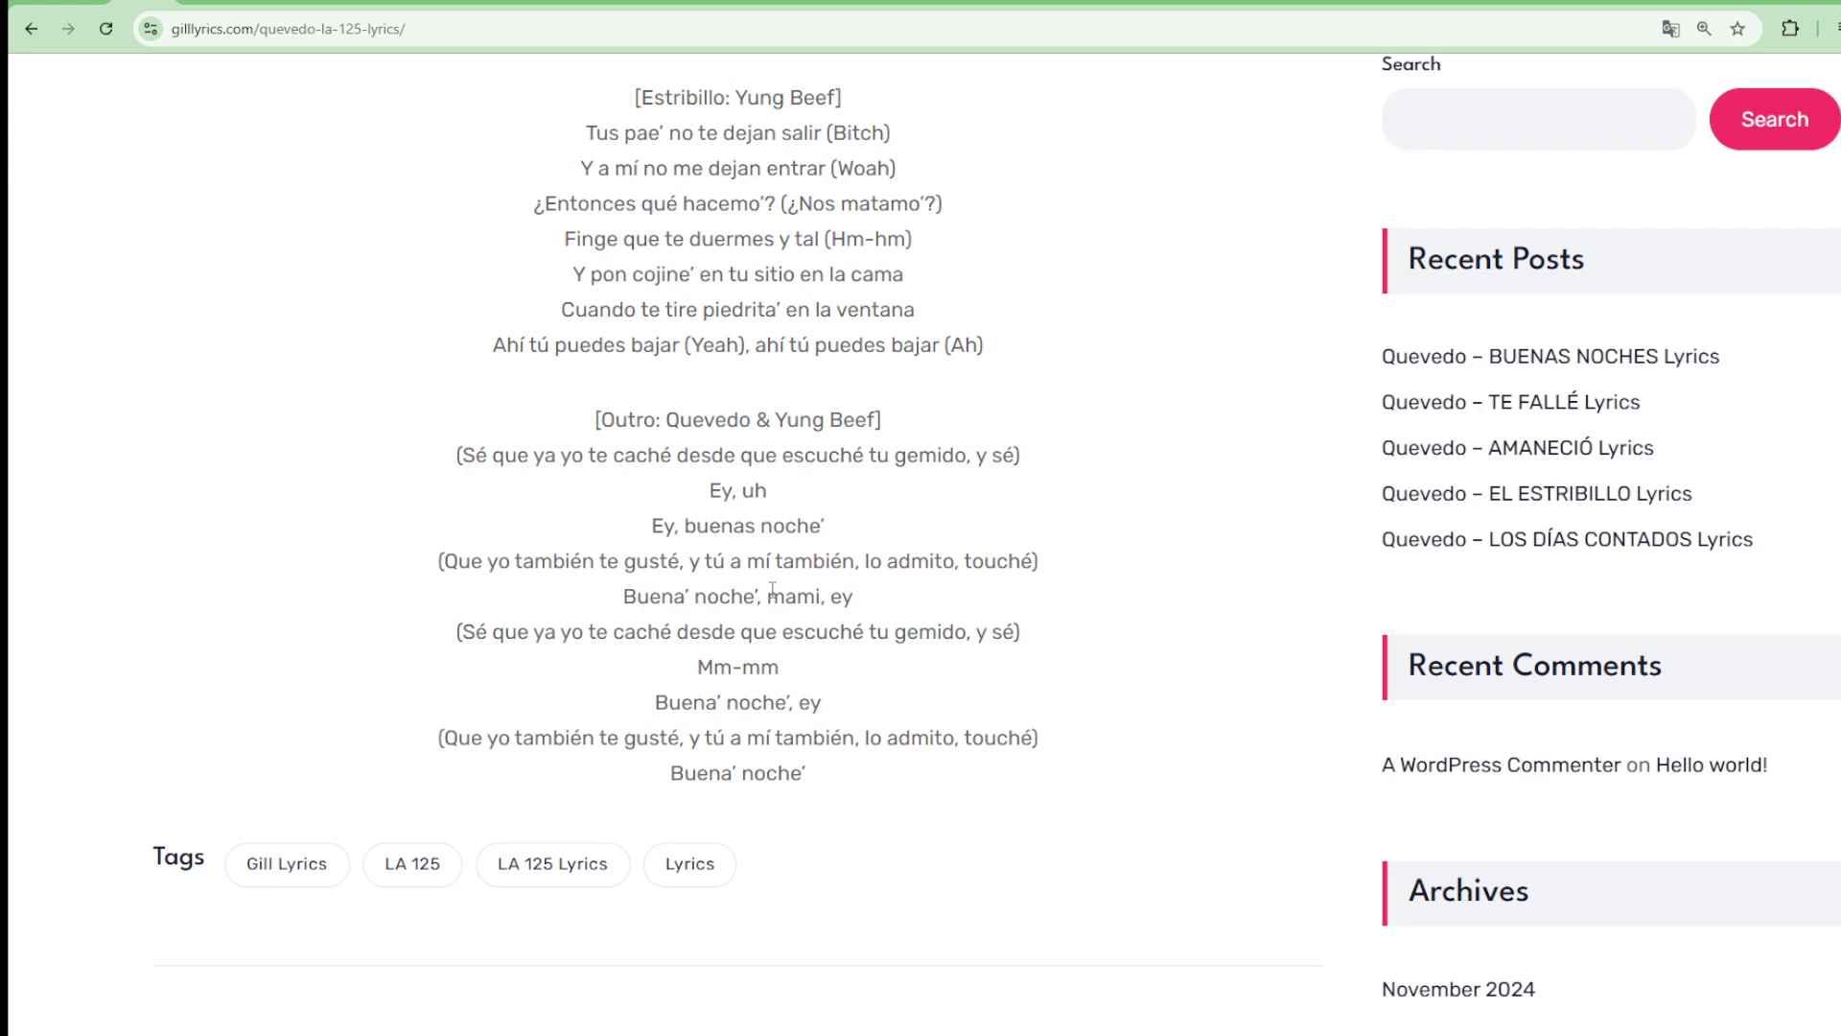
scroll(772, 591, "down", 1)
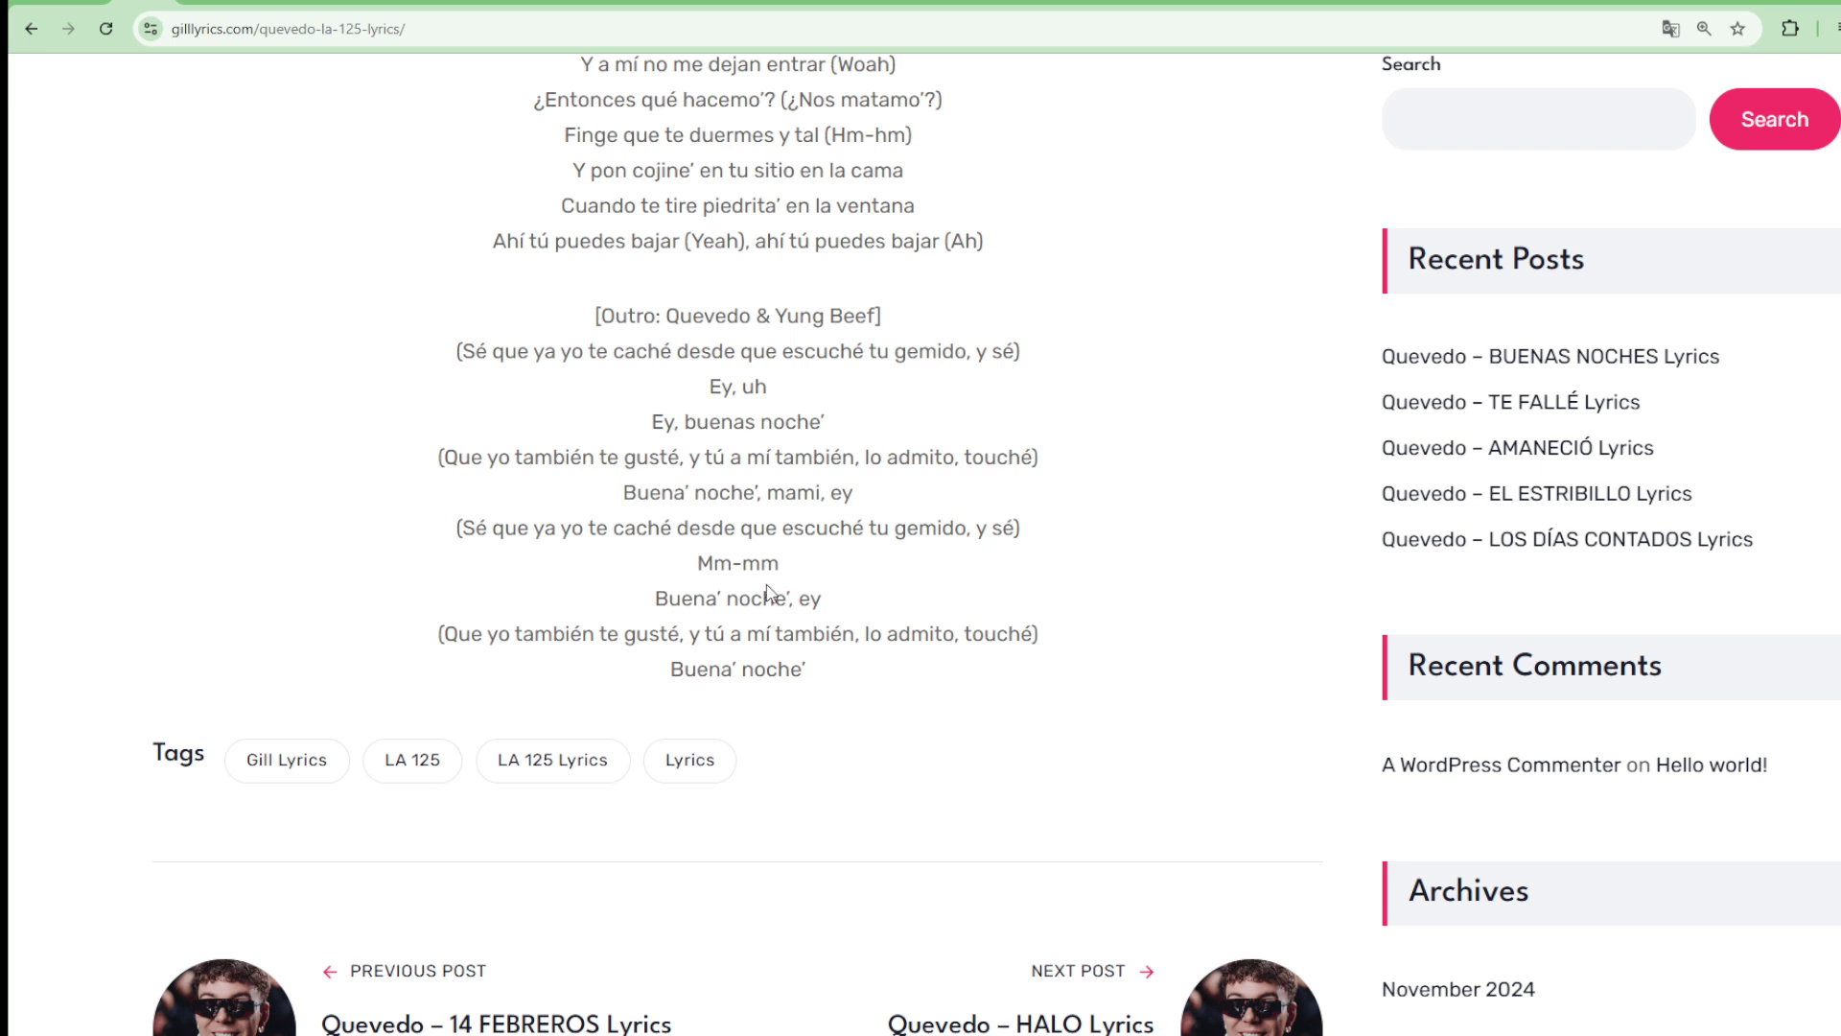
scroll(769, 590, "up", 1)
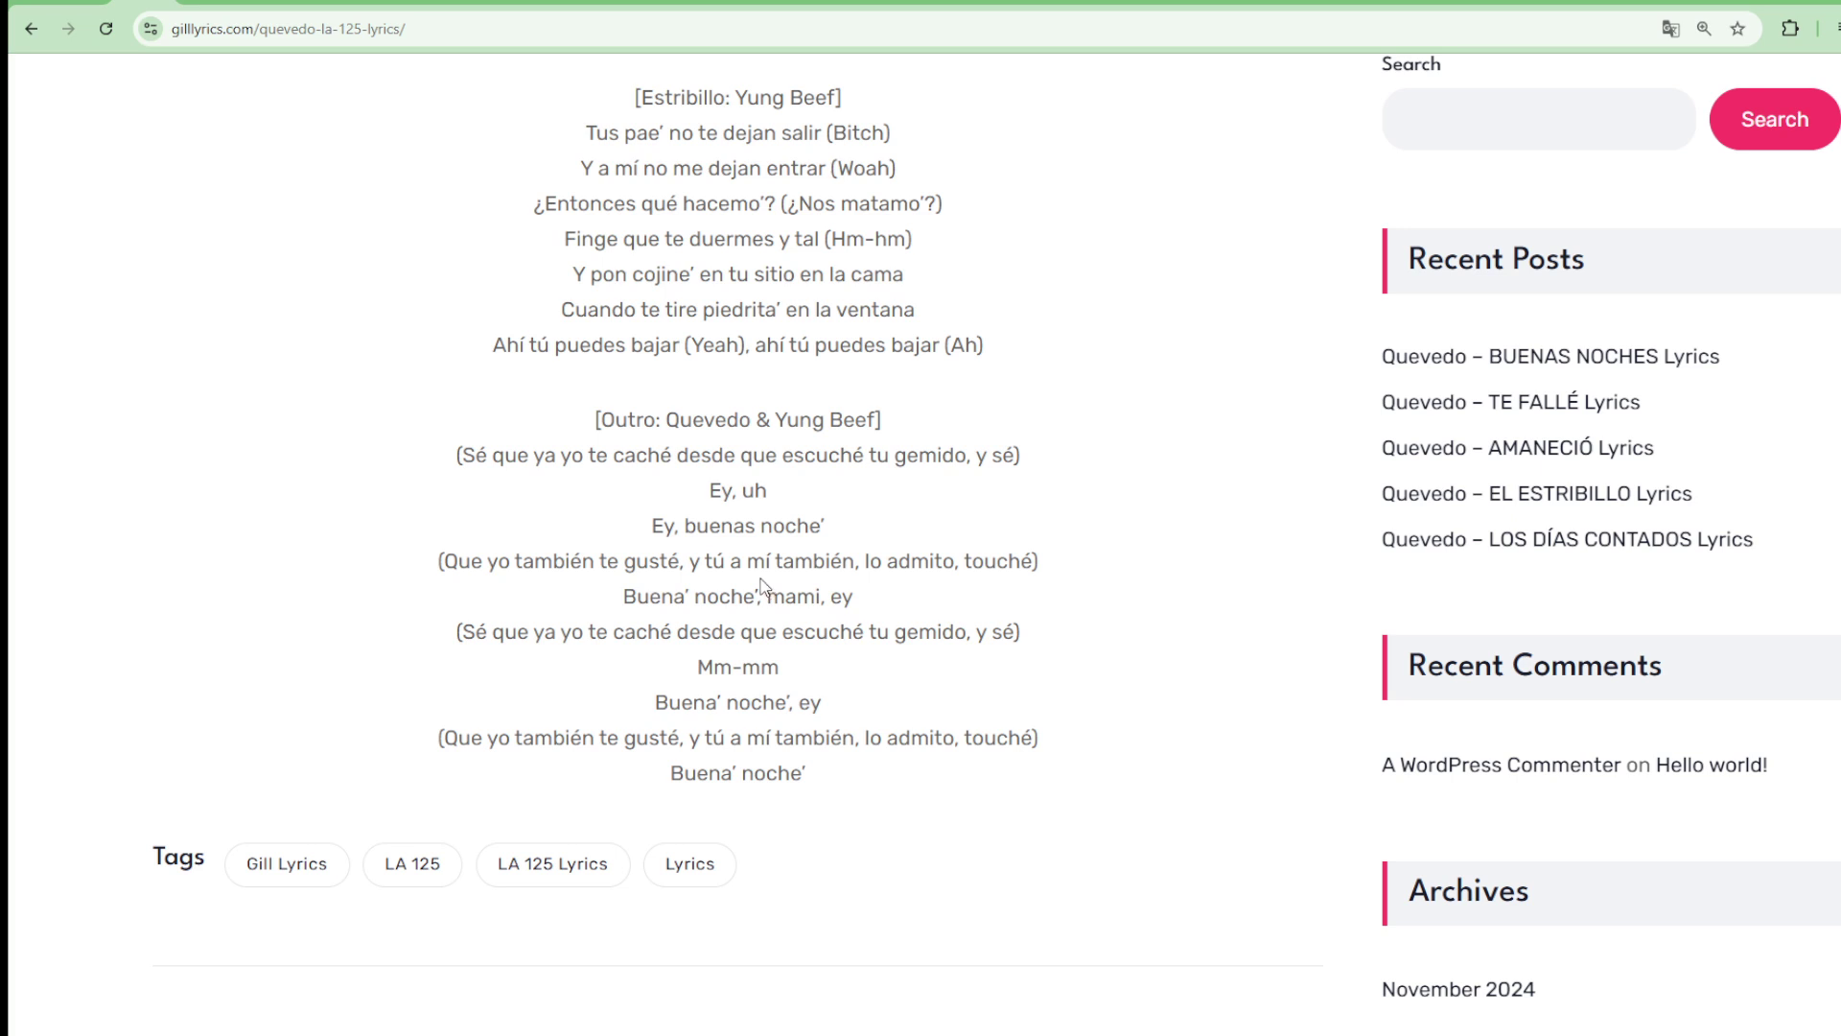
scroll(763, 580, "up", 1)
scroll(762, 583, "up", 1)
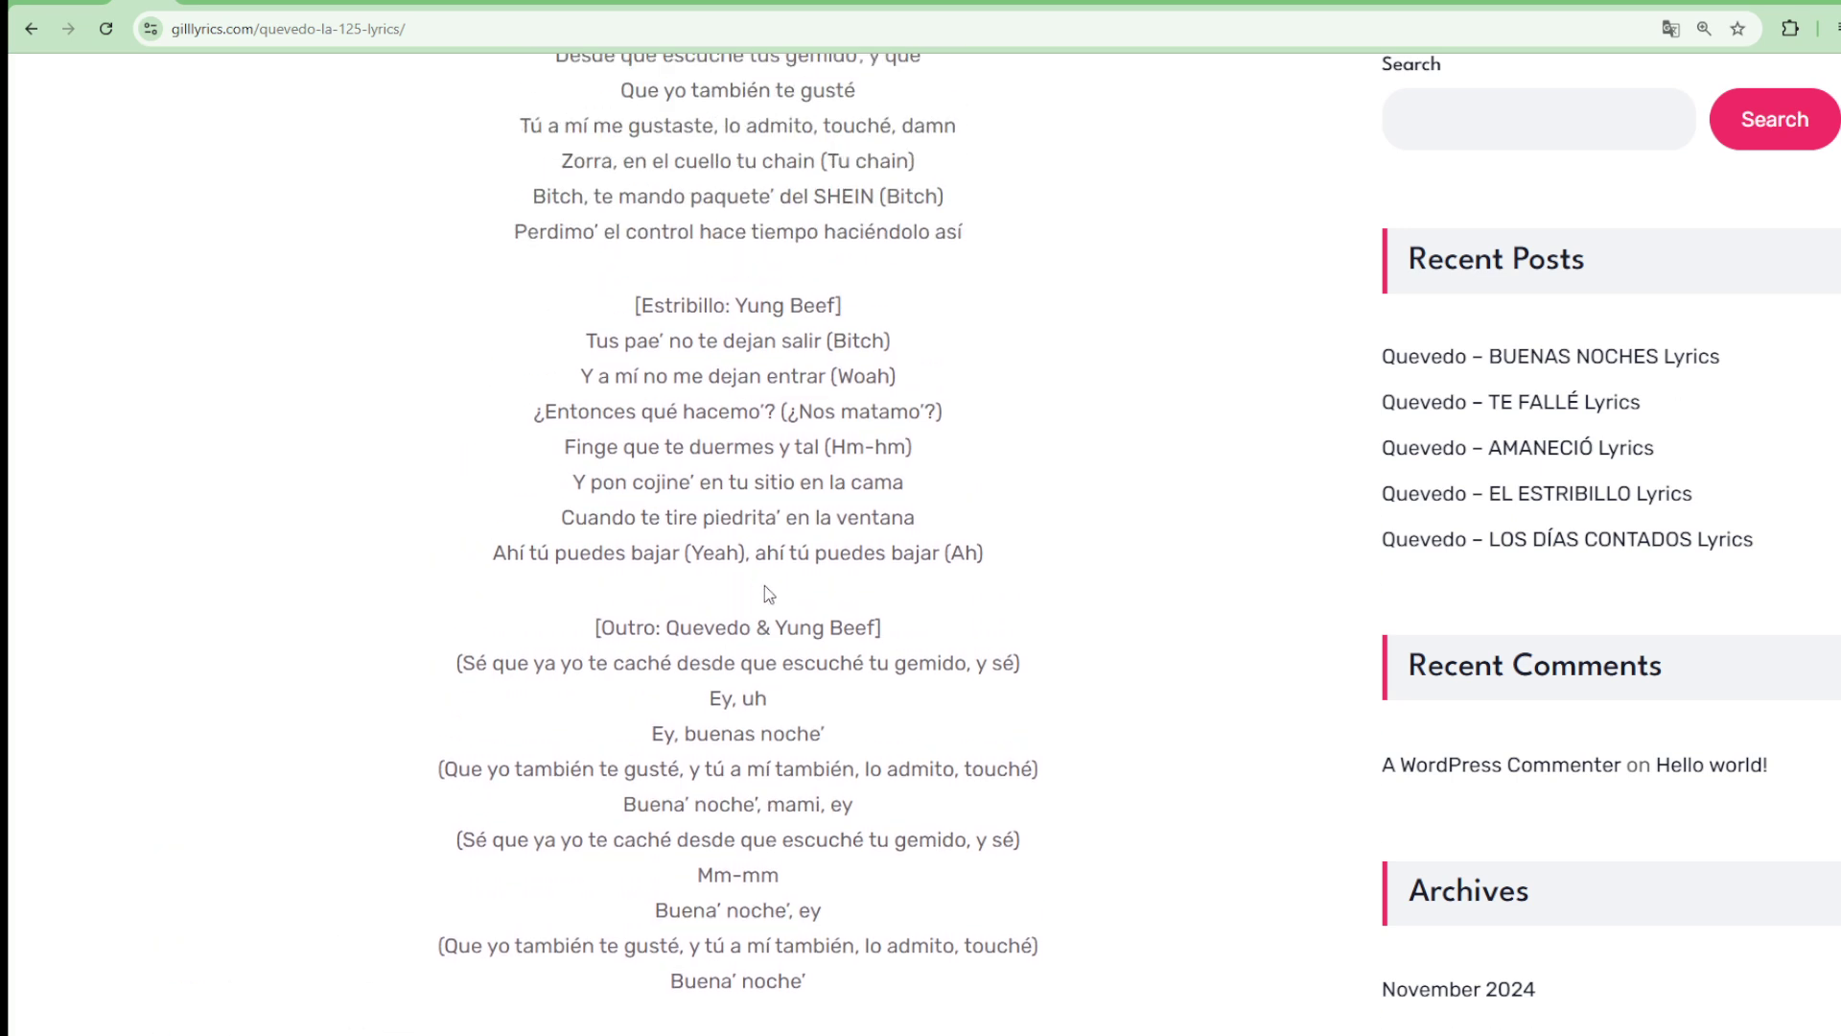